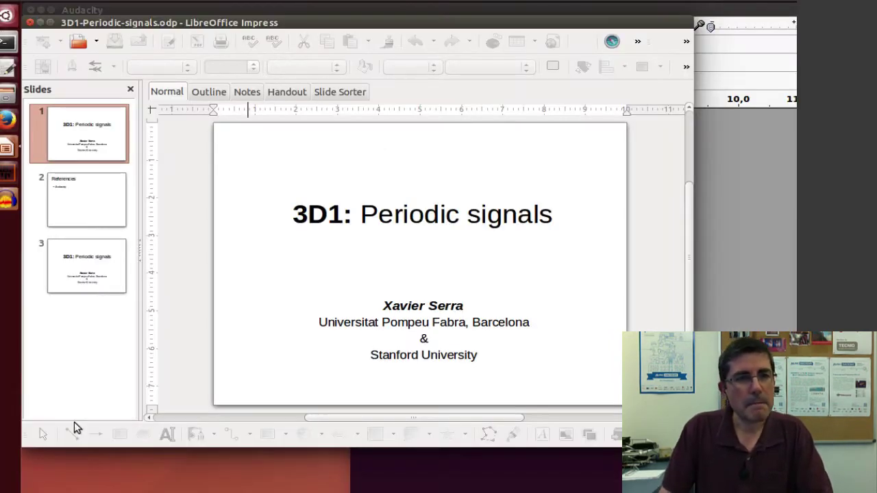
# Step: Generate a 5-second 500 Hz sine tone at 0.8 amplitude with Generate > Tone
pyautogui.click(6, 203)
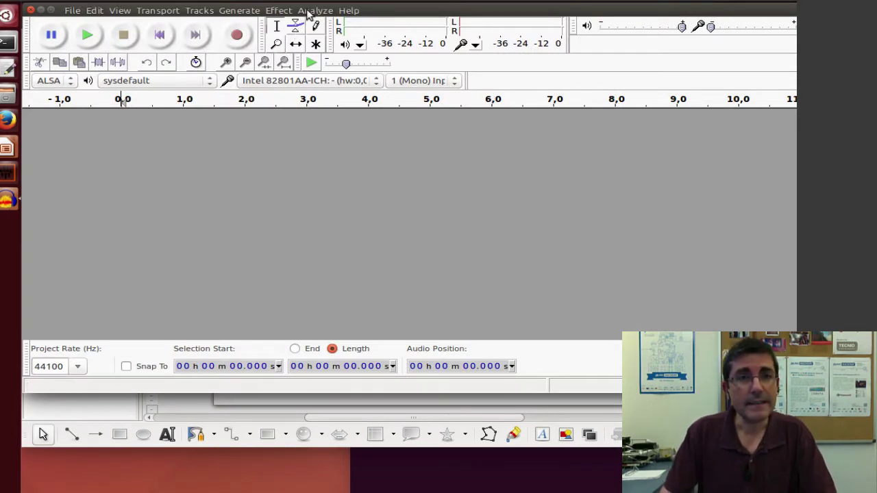
pyautogui.click(241, 11)
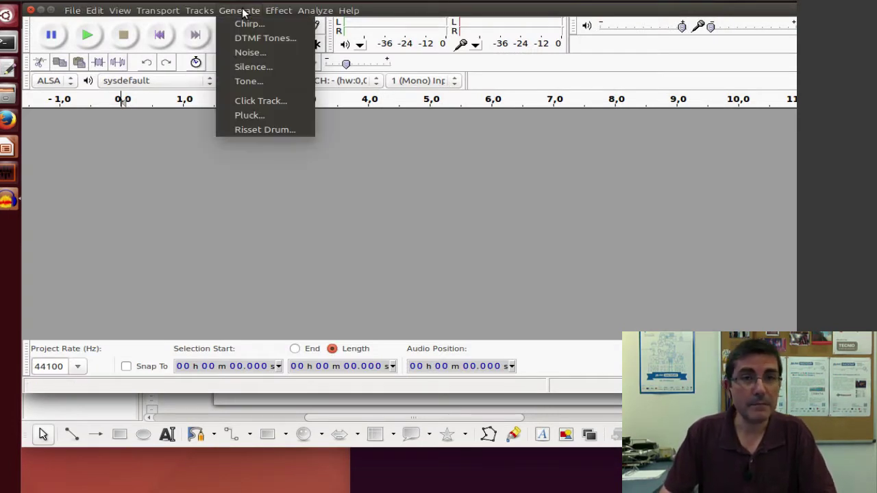
pyautogui.click(246, 82)
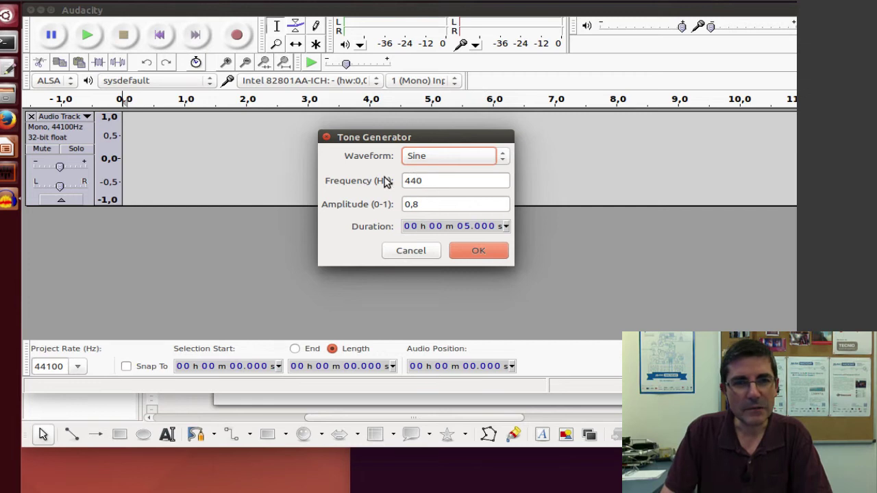
pyautogui.press('Tab')
pyautogui.write('500')
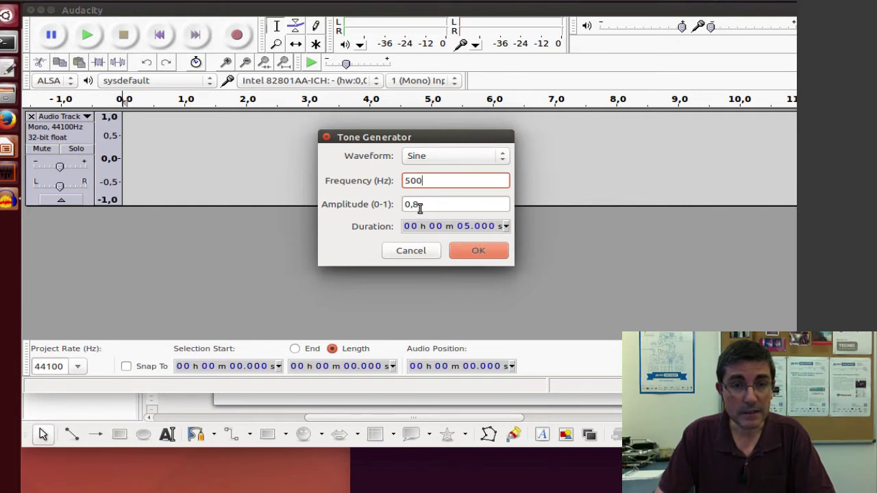
pyautogui.click(472, 251)
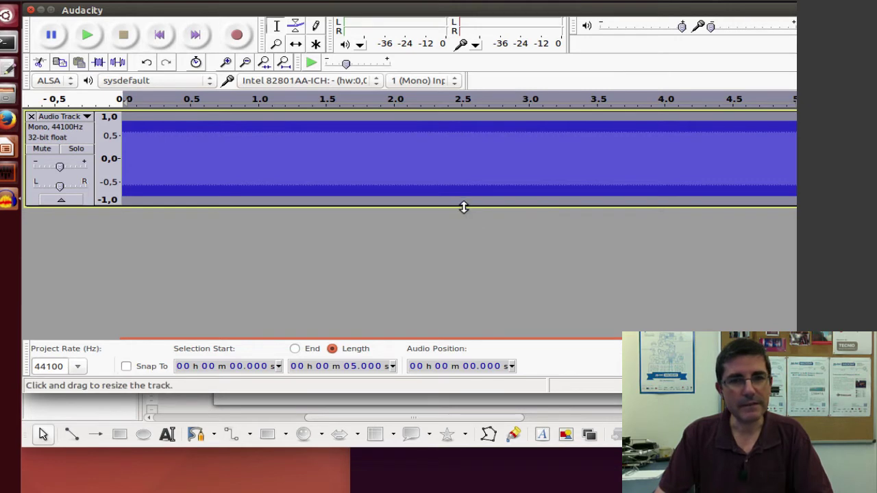
# Step: Enlarge the track, play the 500 Hz tone briefly, and mark the point at 2.24 s
pyautogui.moveTo(464, 206); pyautogui.dragTo(448, 268)
pyautogui.press('space')
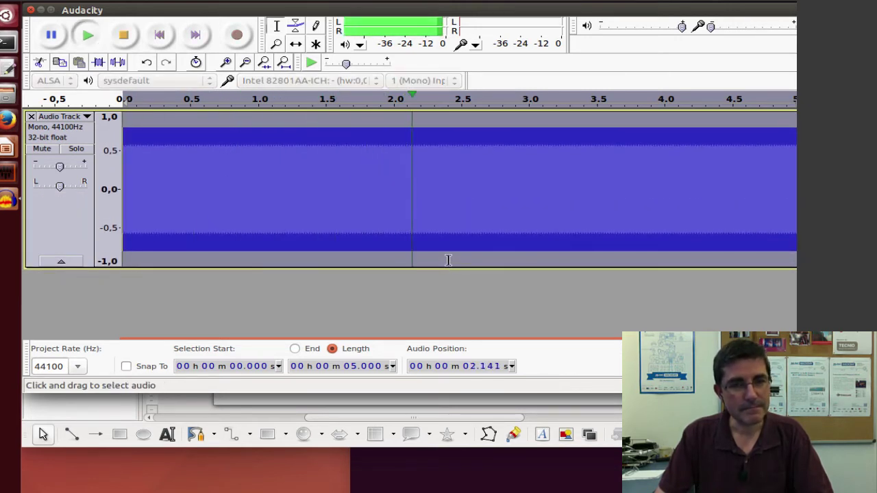
pyautogui.press('space')
pyautogui.click(424, 206)
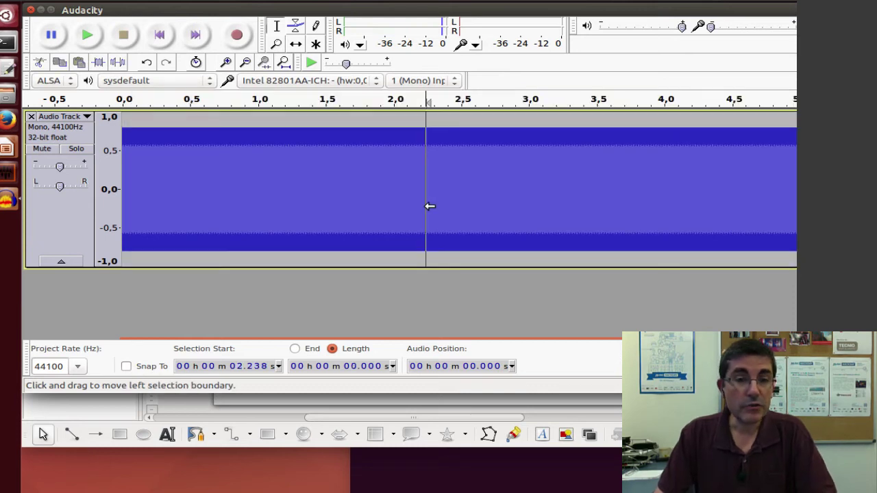
# Step: Zoom in around 2.24 s until single sine cycles and individual samples show
pyautogui.click(226, 63)
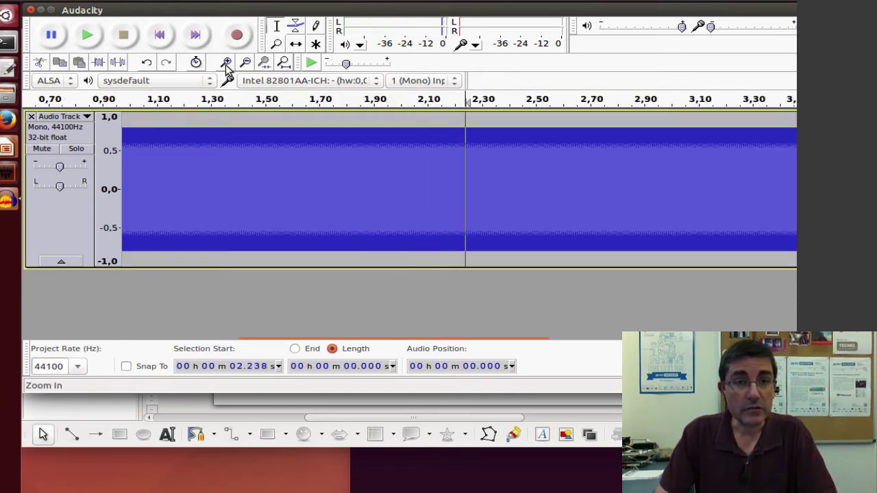
pyautogui.click(226, 63)
pyautogui.click(226, 63)
pyautogui.click(226, 63)
pyautogui.click(226, 63)
pyautogui.click(226, 63)
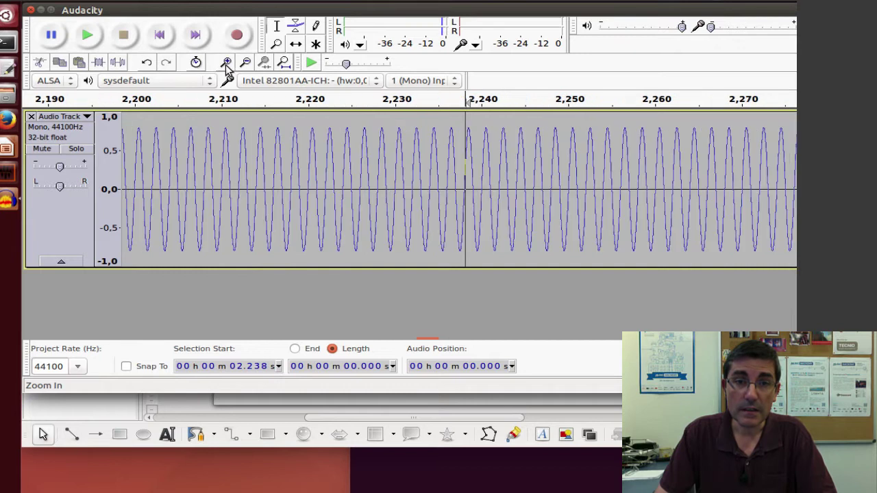
pyautogui.click(226, 63)
pyautogui.click(226, 63)
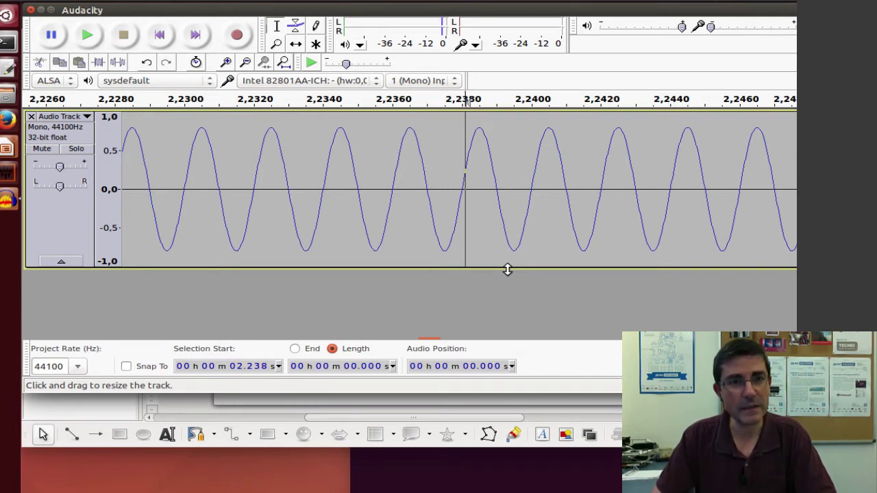
pyautogui.click(227, 62)
pyautogui.click(226, 62)
pyautogui.click(227, 63)
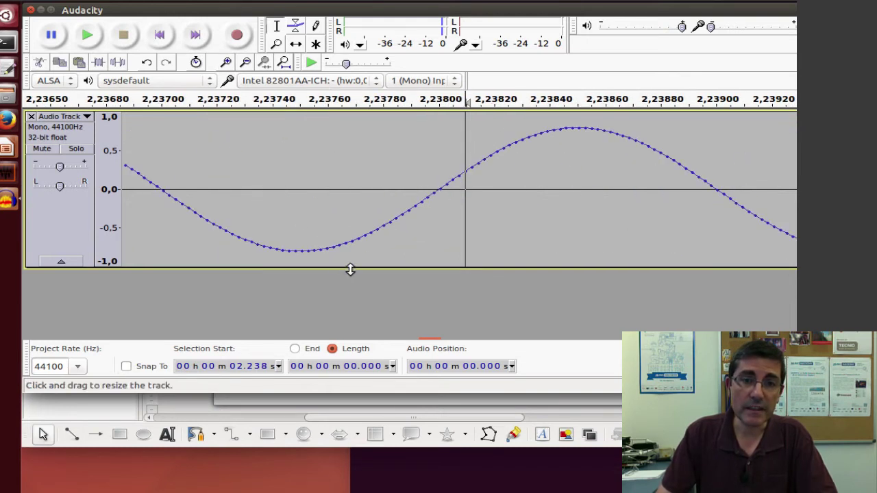
# Step: Make the track taller and zoom back out to show about five sine cycles
pyautogui.moveTo(350, 269); pyautogui.dragTo(346, 314)
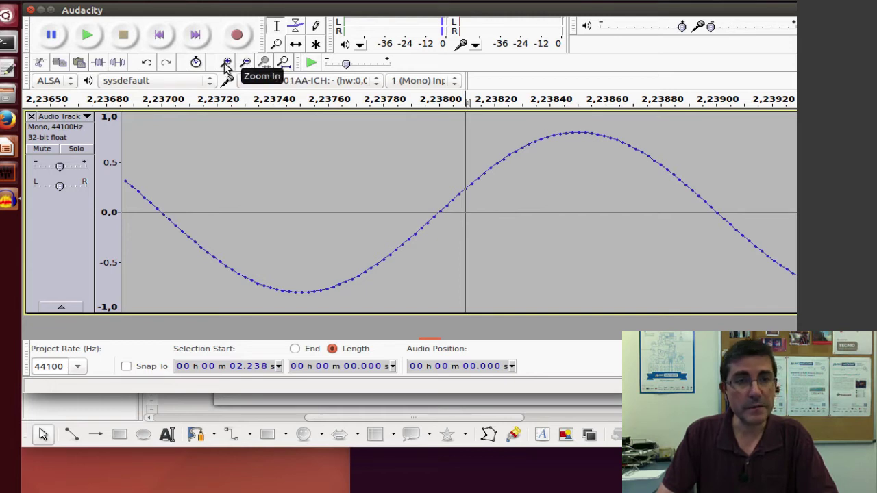
pyautogui.click(246, 64)
pyautogui.click(246, 64)
pyautogui.click(247, 64)
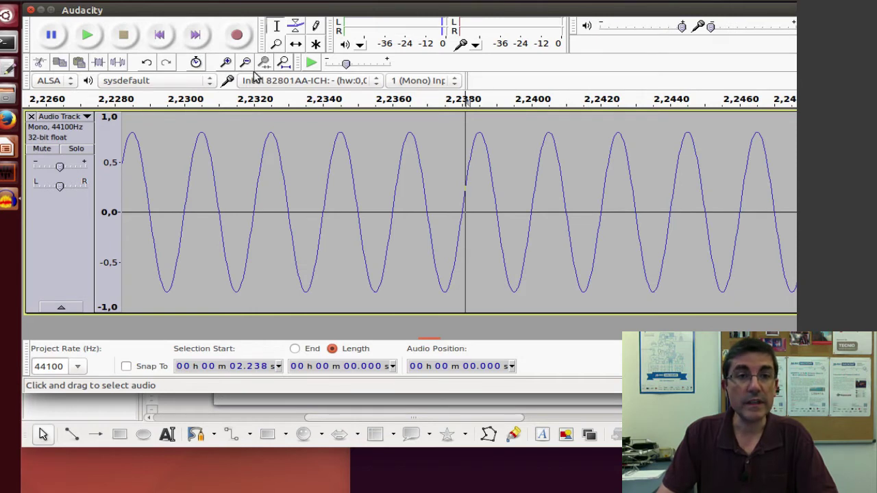
pyautogui.click(226, 64)
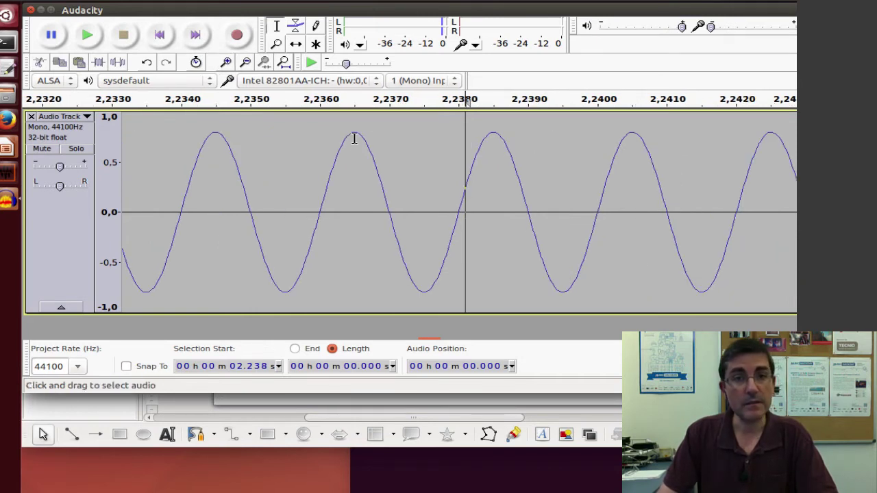
# Step: Select one 0.002 s sine cycle and switch to the IPython terminal
pyautogui.moveTo(354, 136); pyautogui.dragTo(493, 152)
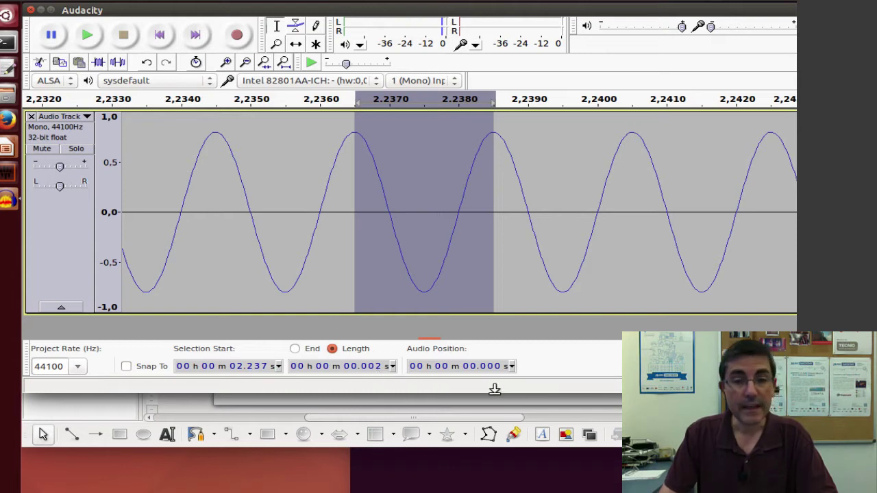
pyautogui.hotkey('alt', 'Tab')
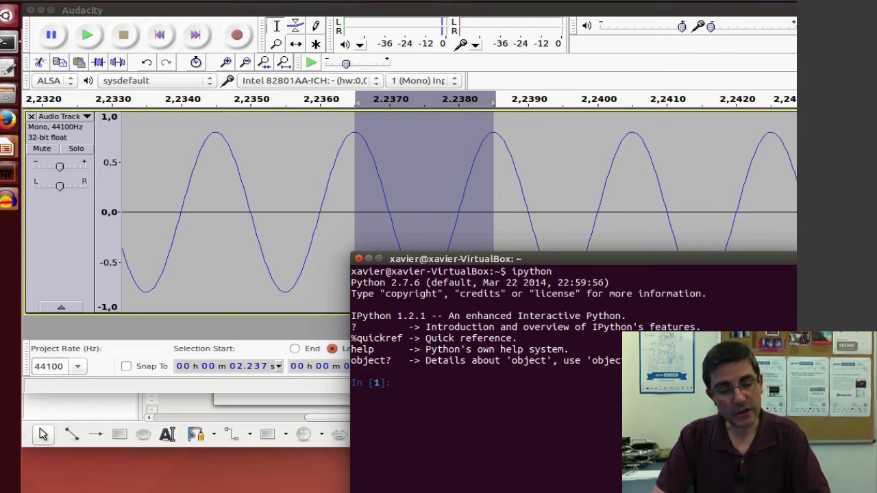
# Step: In IPython, compute 1/.002 = 500.0 Hz and 44100*.002 = 88.2 samples per cycle
pyautogui.write('1/.002')
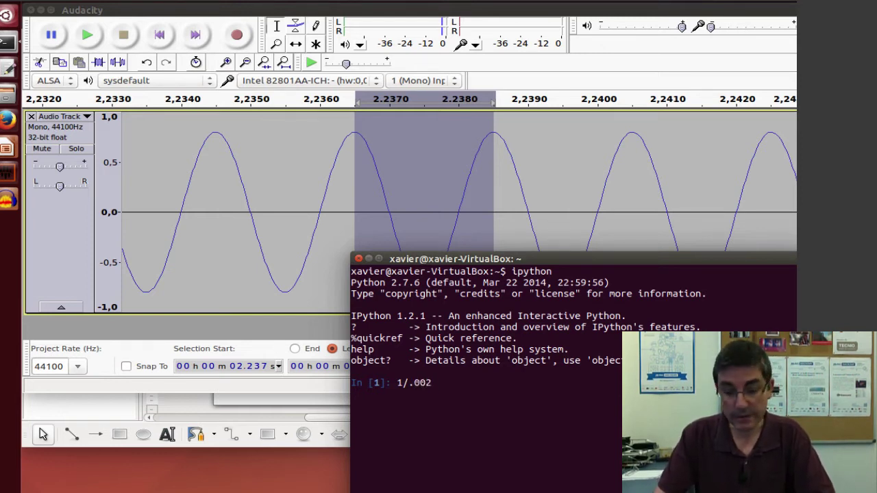
pyautogui.press('Return')
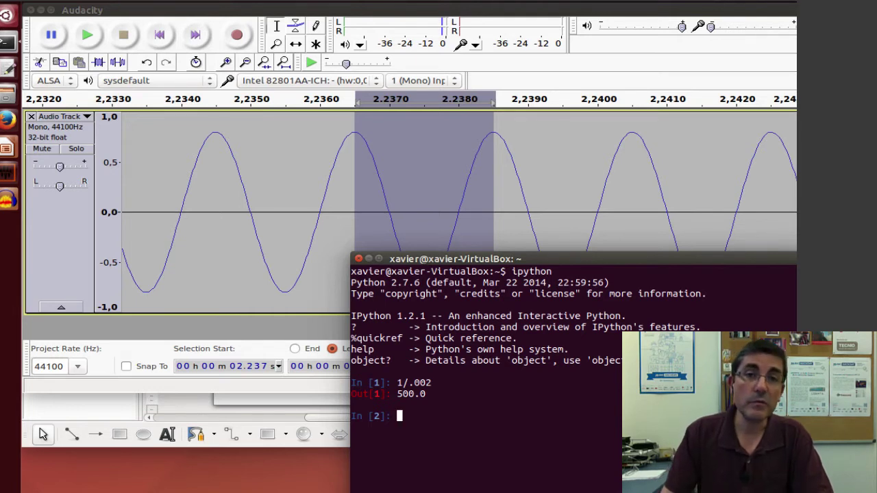
pyautogui.click(616, 21)
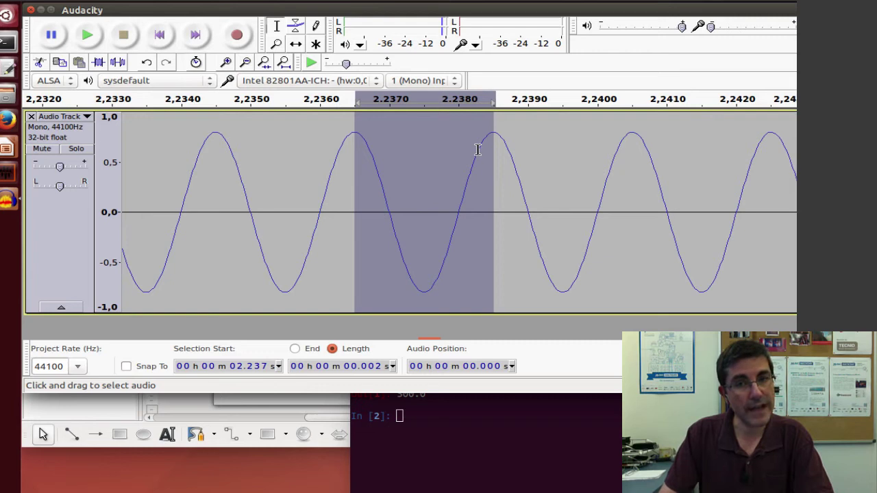
pyautogui.click(550, 465)
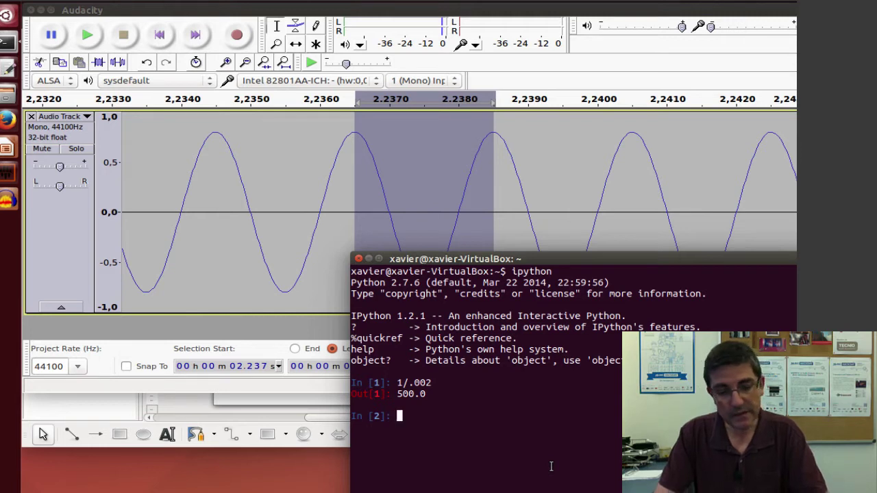
pyautogui.write('44100')
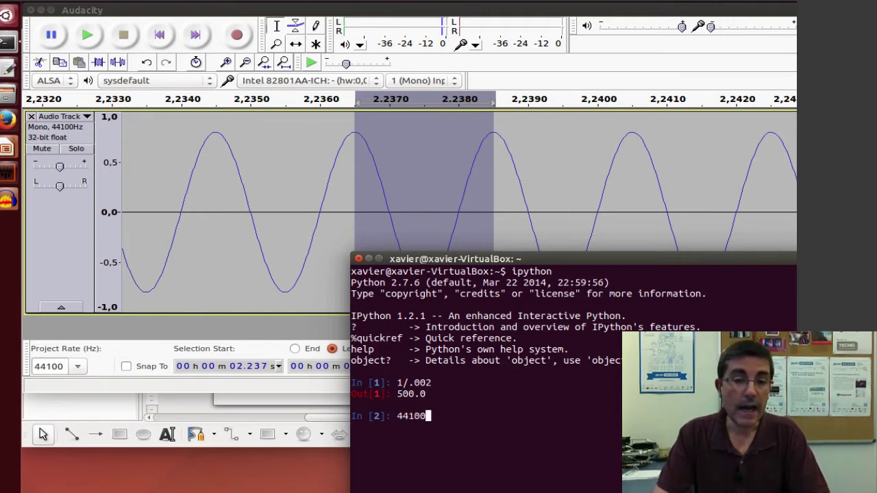
pyautogui.write('*')
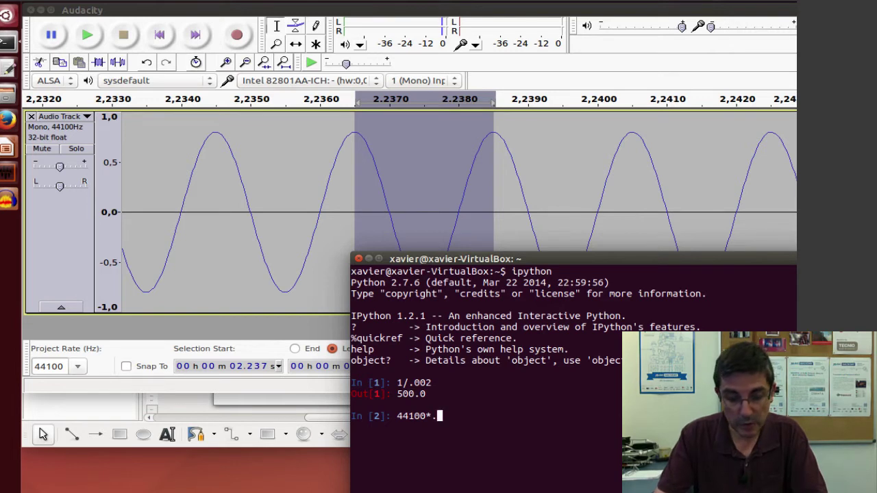
pyautogui.write('.002')
pyautogui.press('Return')
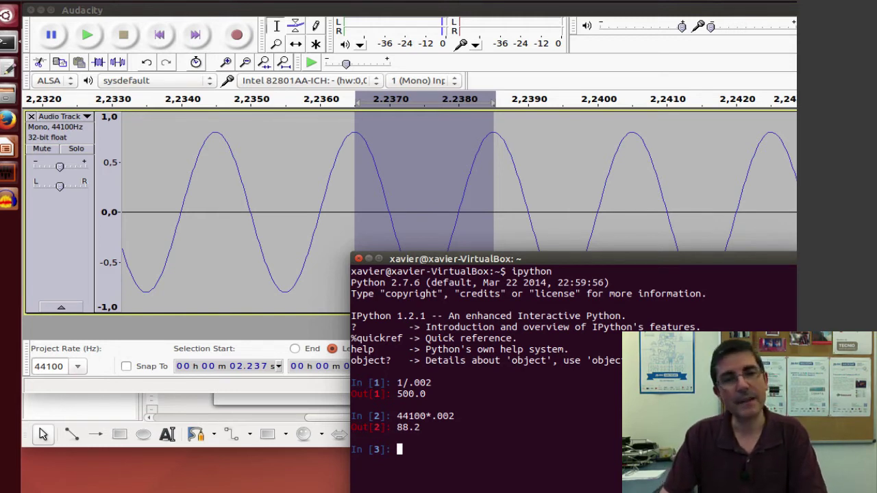
# Step: Start a new empty Audacity project with Ctrl+N
pyautogui.click(322, 14)
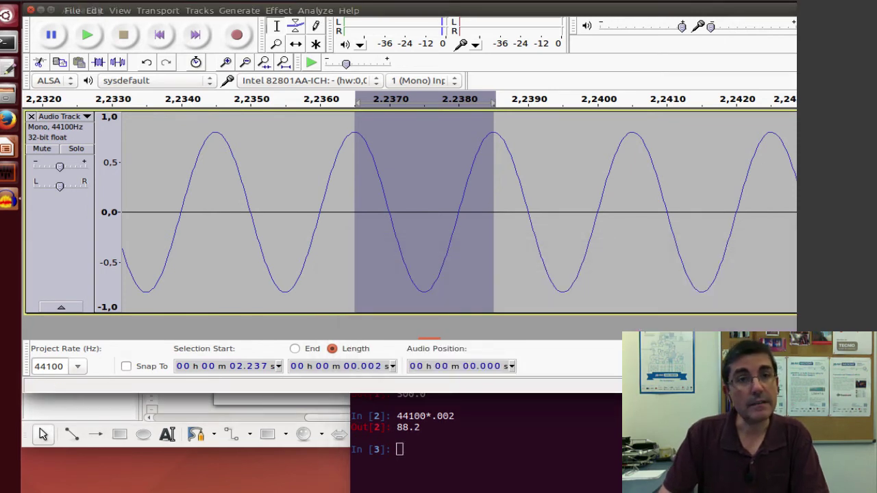
pyautogui.click(243, 12)
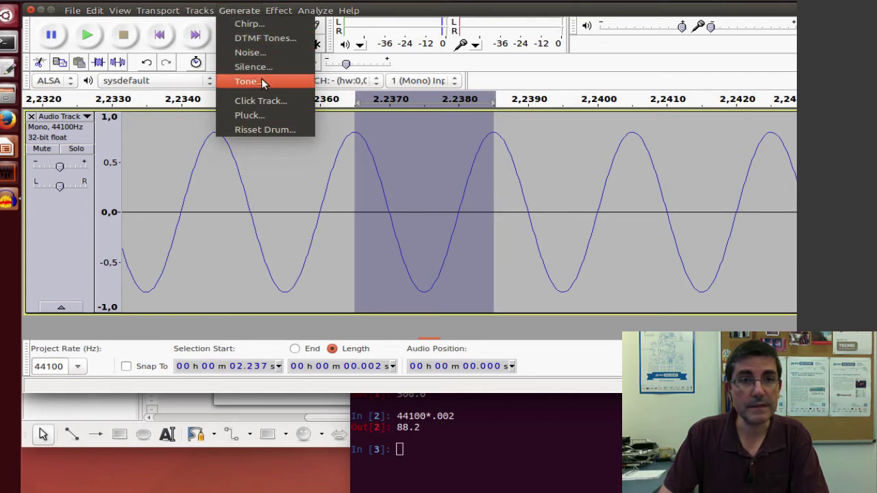
pyautogui.click(384, 10)
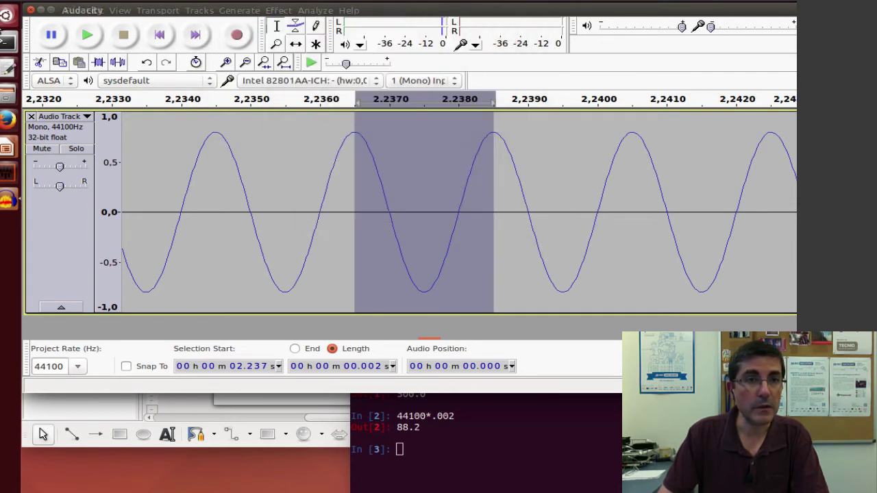
pyautogui.click(72, 10)
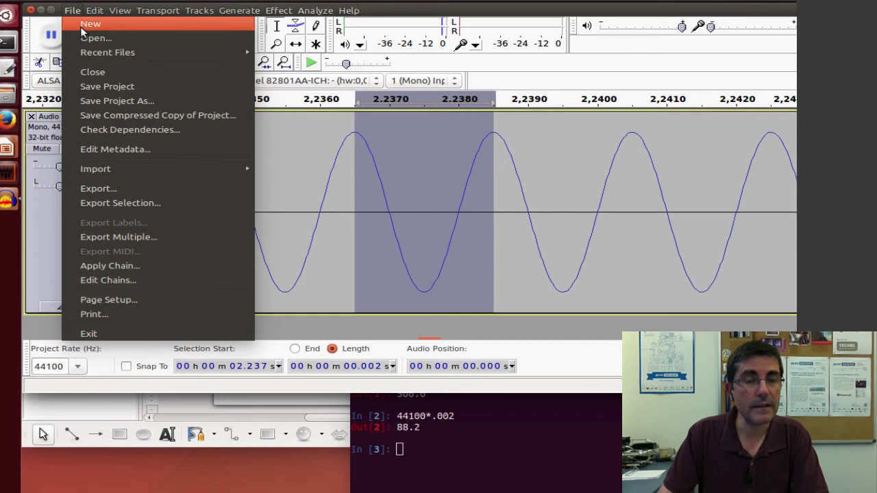
pyautogui.click(74, 10)
pyautogui.hotkey('ctrl', 'n')
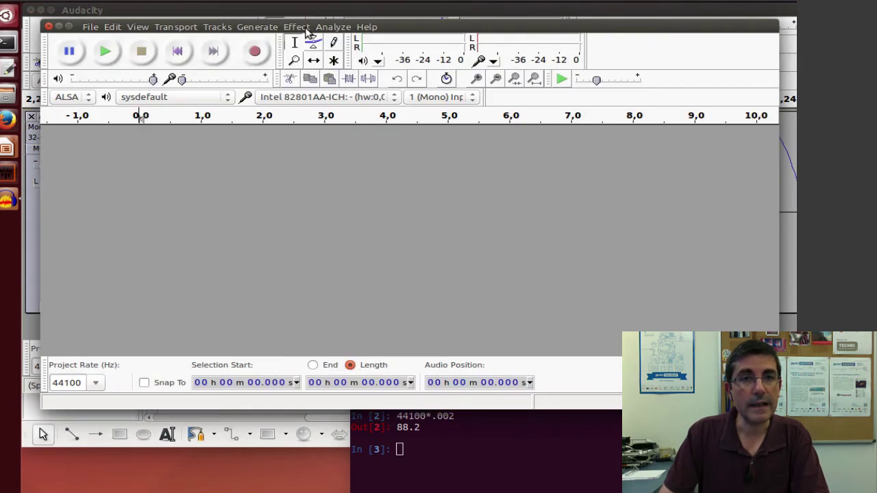
# Step: Generate a 5000 Hz sine tone at amplitude 0.8 in the new project
pyautogui.click(306, 29)
pyautogui.moveTo(255, 27)
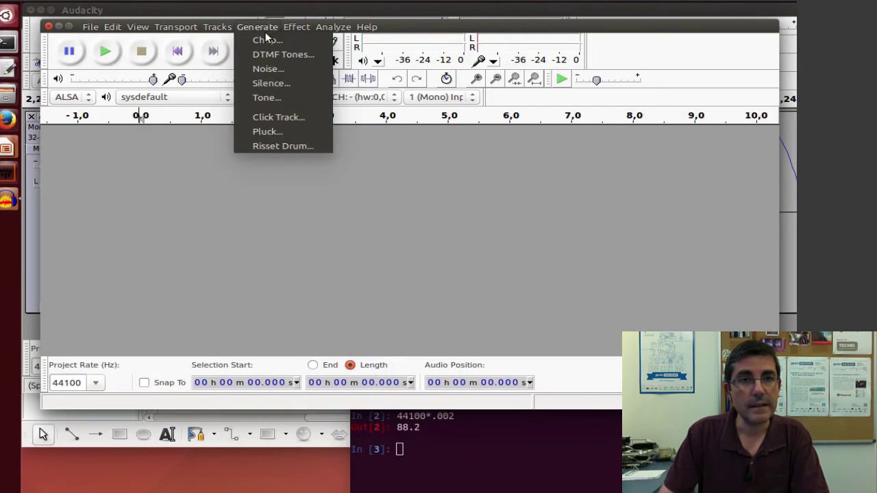
pyautogui.click(272, 98)
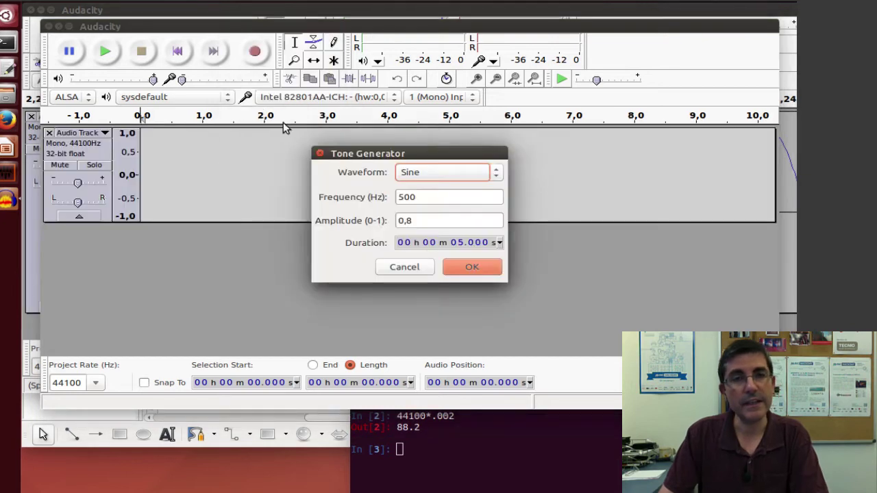
pyautogui.click(422, 198)
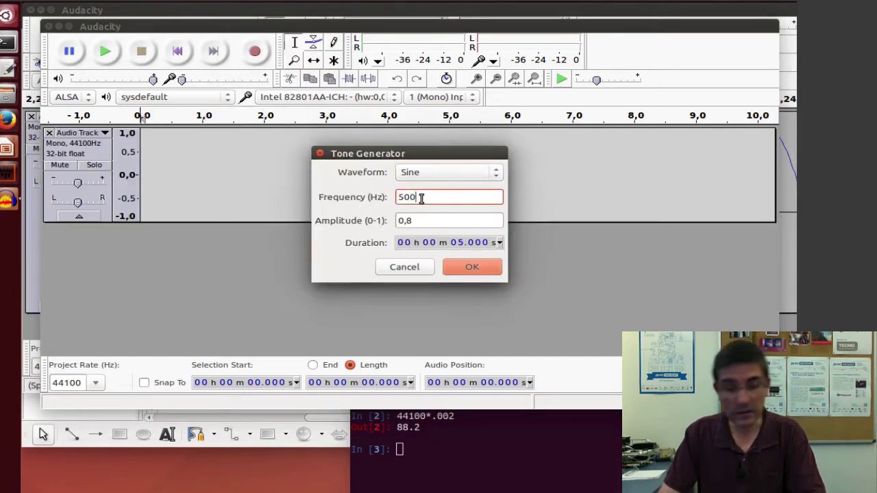
pyautogui.write('0')
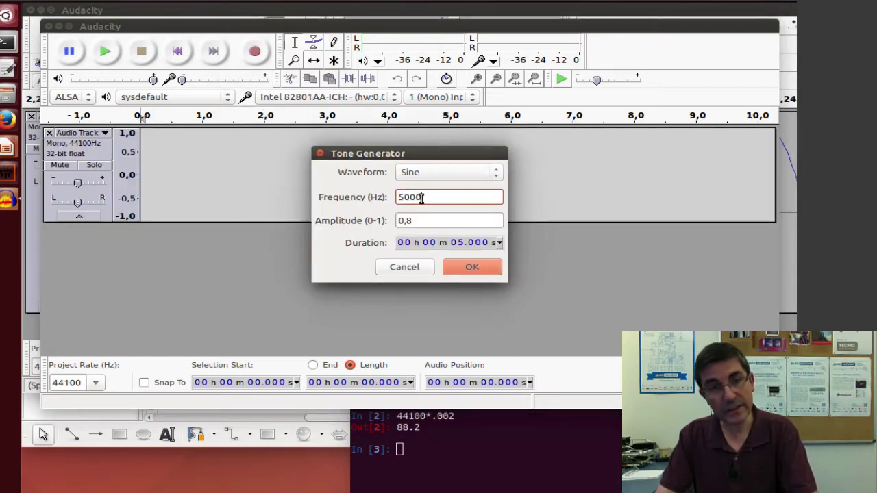
pyautogui.click(466, 267)
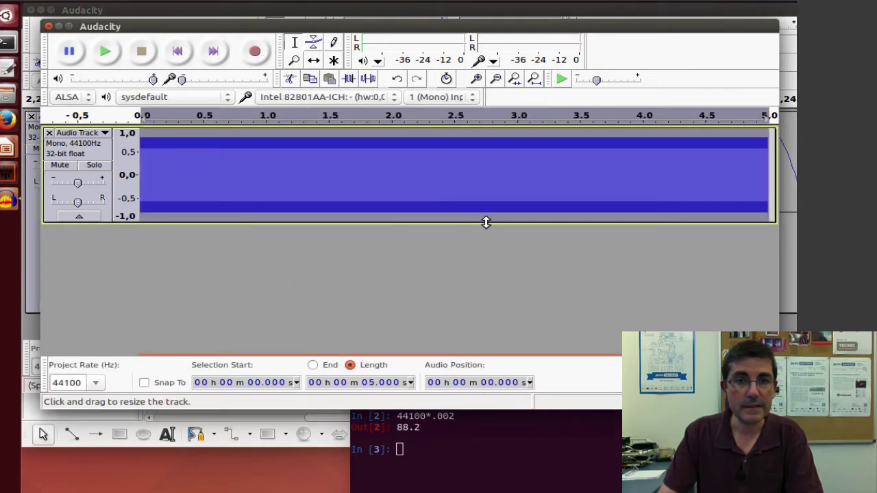
# Step: Enlarge the 5000 Hz track, play it briefly, and place the cursor near 2.215 s
pyautogui.moveTo(485, 221); pyautogui.dragTo(489, 293)
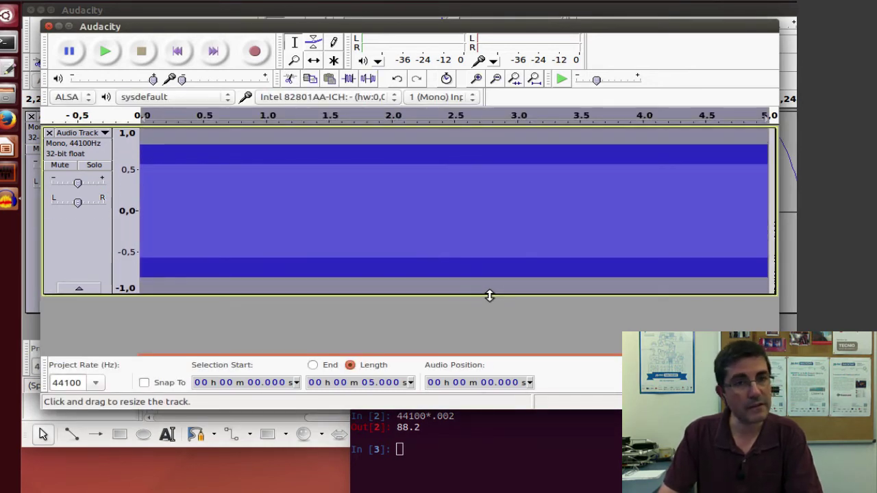
pyautogui.press('space')
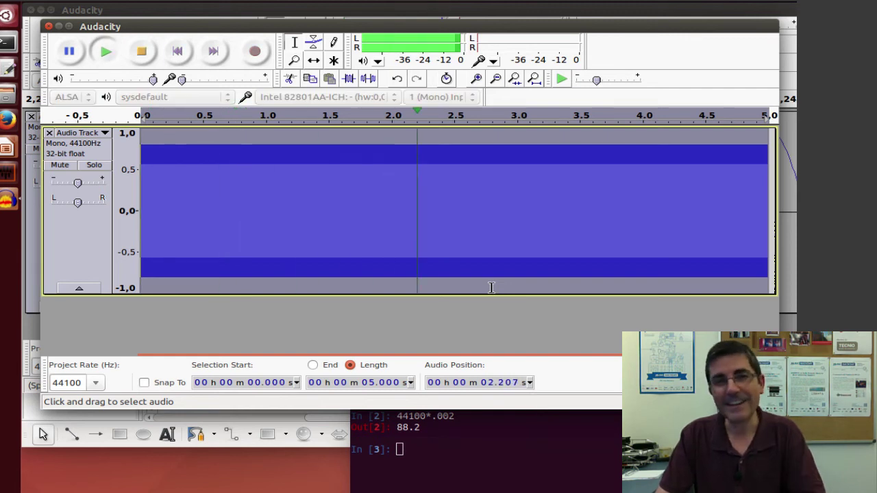
pyautogui.press('space')
pyautogui.click(418, 221)
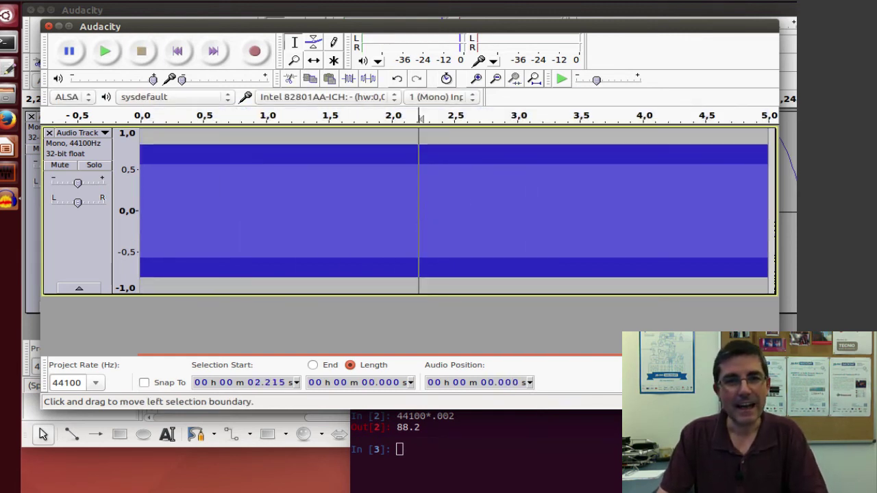
# Step: Zoom in until single 5000 Hz cycles show, then select one nine-sample cycle at 2.214 s
pyautogui.click(476, 78)
pyautogui.click(476, 78)
pyautogui.click(476, 79)
pyautogui.click(476, 79)
pyautogui.click(476, 79)
pyautogui.click(476, 79)
pyautogui.click(476, 79)
pyautogui.click(476, 79)
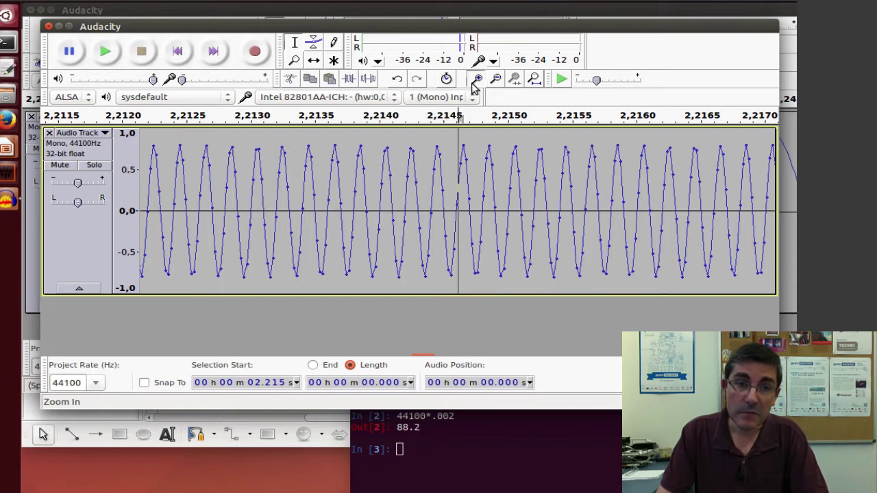
pyautogui.click(472, 81)
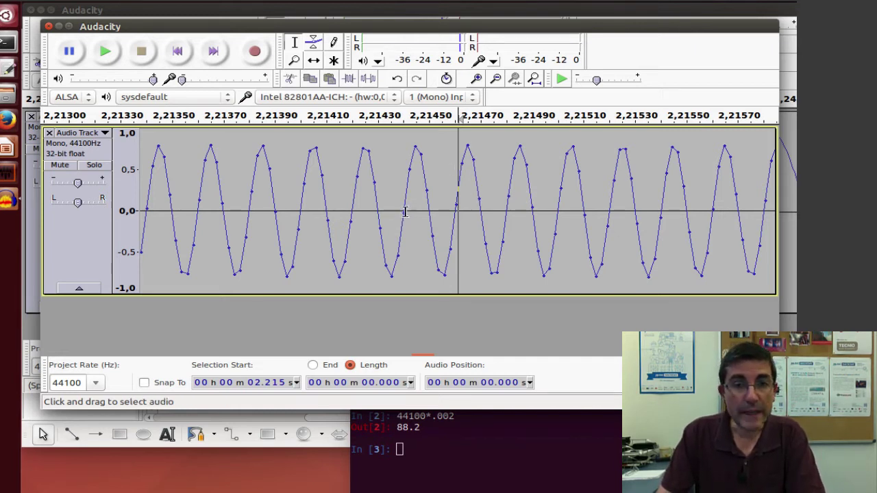
pyautogui.moveTo(403, 212); pyautogui.dragTo(455, 218)
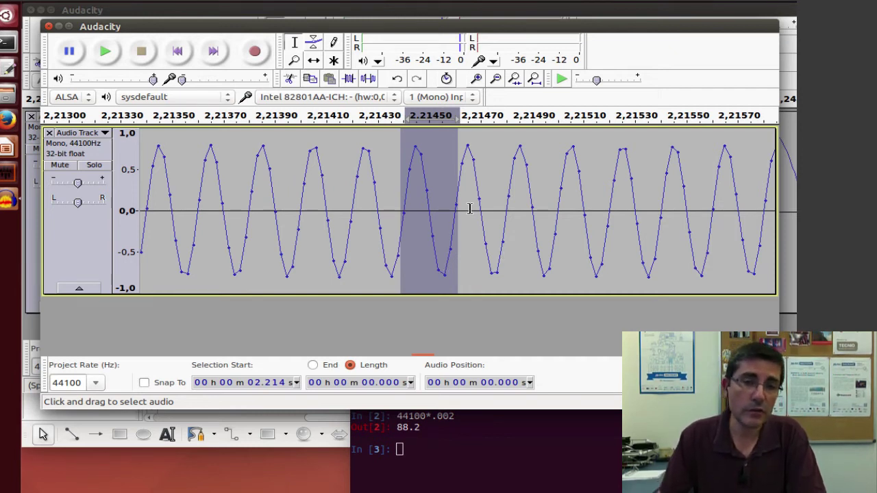
pyautogui.click(480, 448)
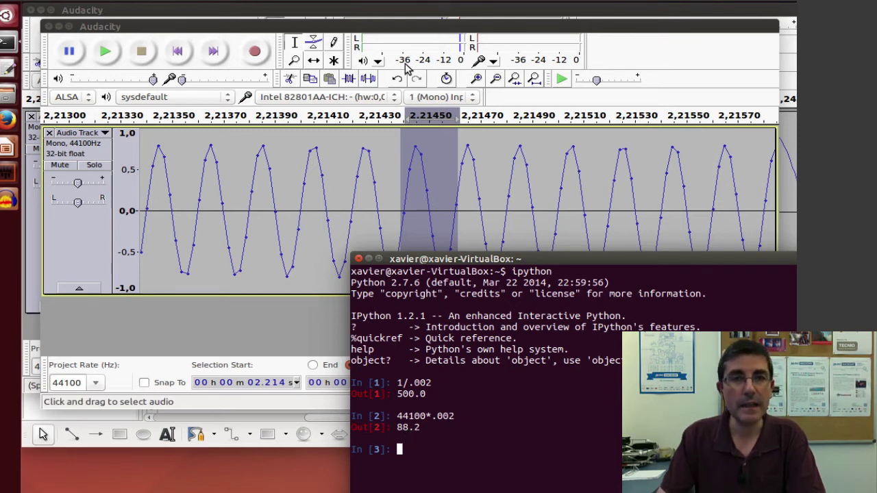
pyautogui.click(418, 29)
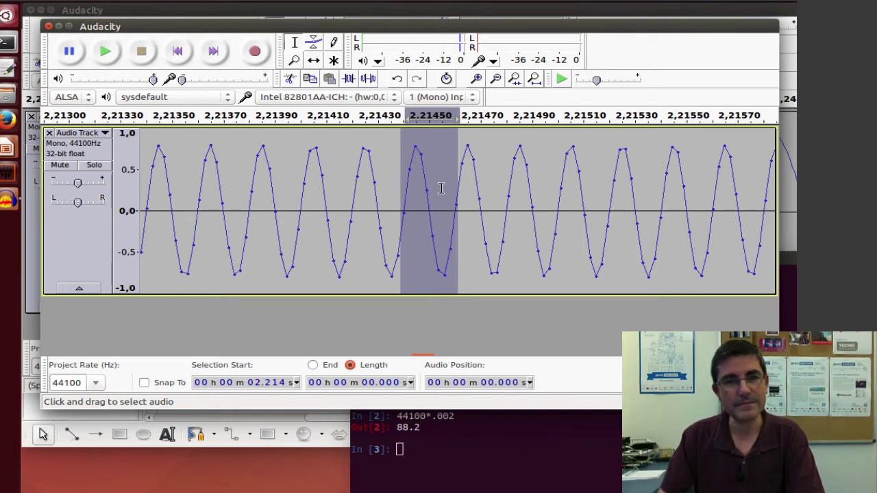
pyautogui.moveTo(249, 34)
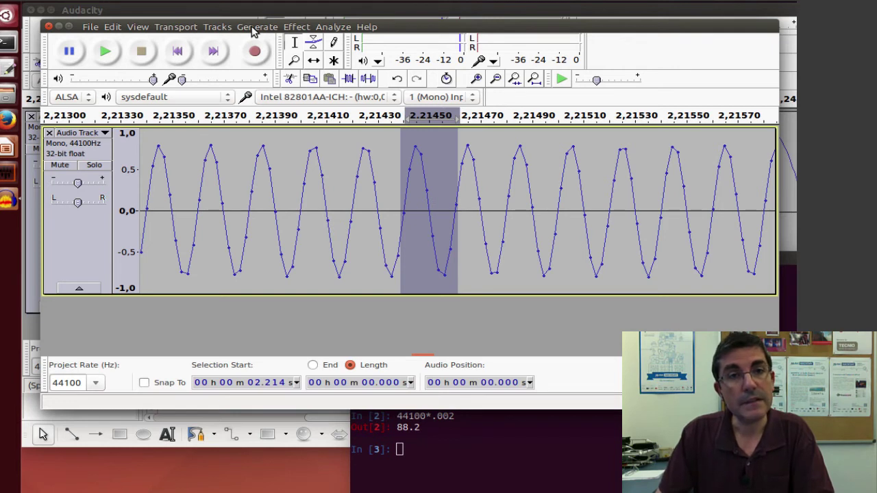
# Step: Start another new empty project from the File menu
pyautogui.click(254, 27)
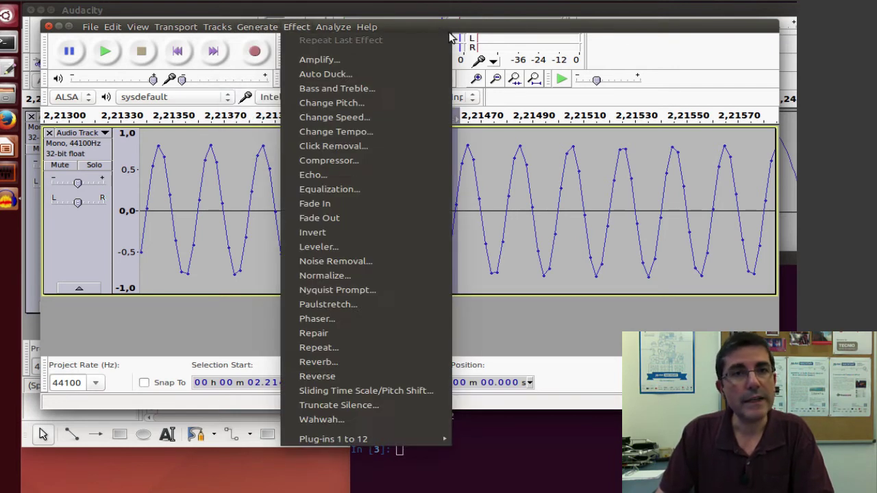
pyautogui.click(453, 36)
pyautogui.click(92, 29)
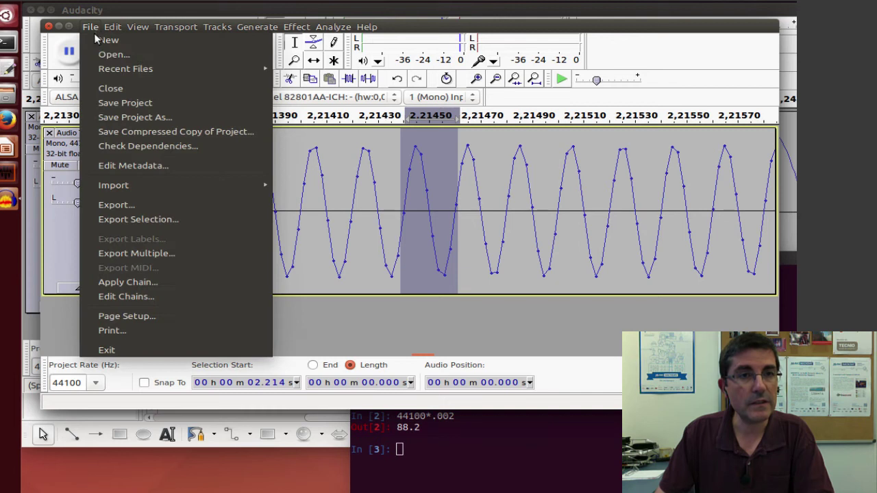
pyautogui.click(102, 42)
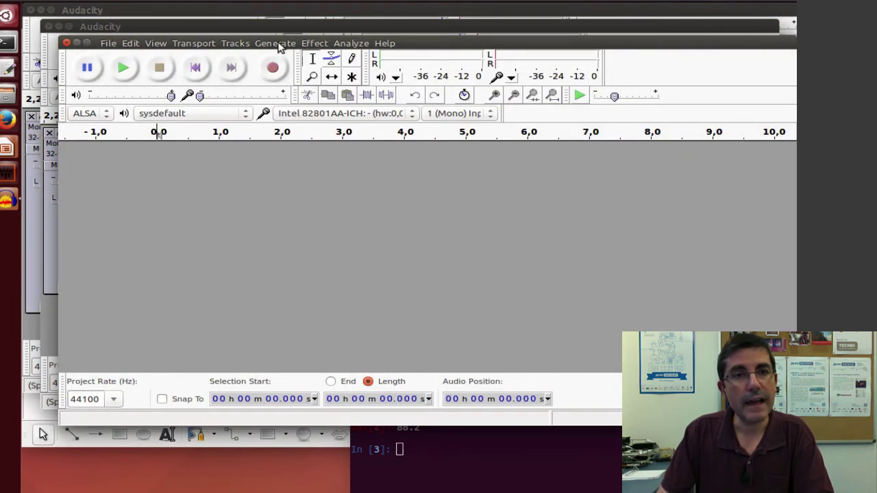
# Step: Generate a 500 Hz sawtooth tone at amplitude 0.4
pyautogui.click(275, 43)
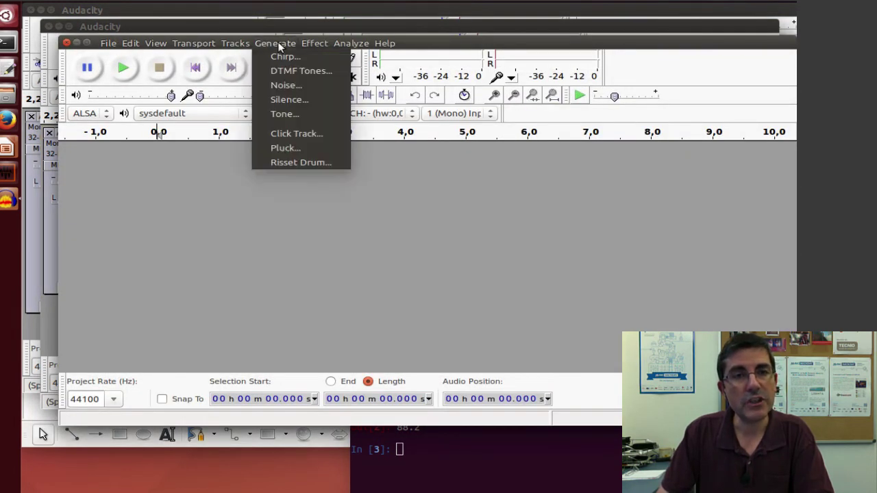
pyautogui.click(290, 114)
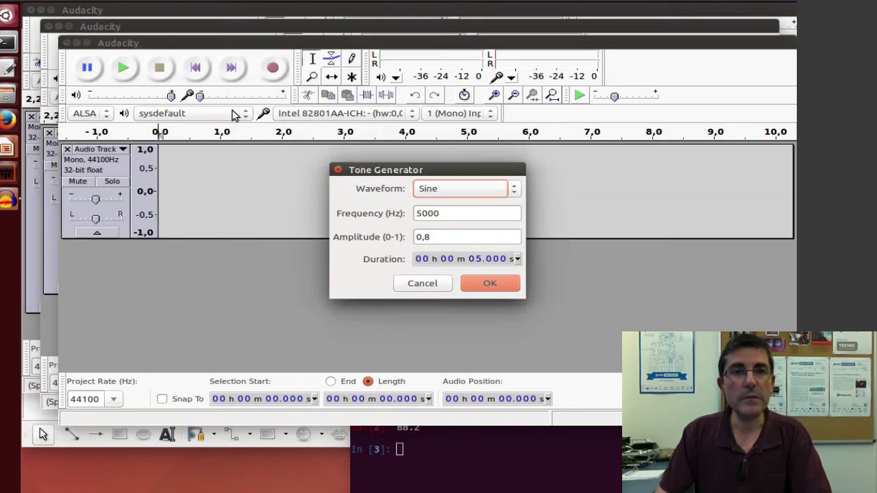
pyautogui.click(517, 195)
pyautogui.click(481, 217)
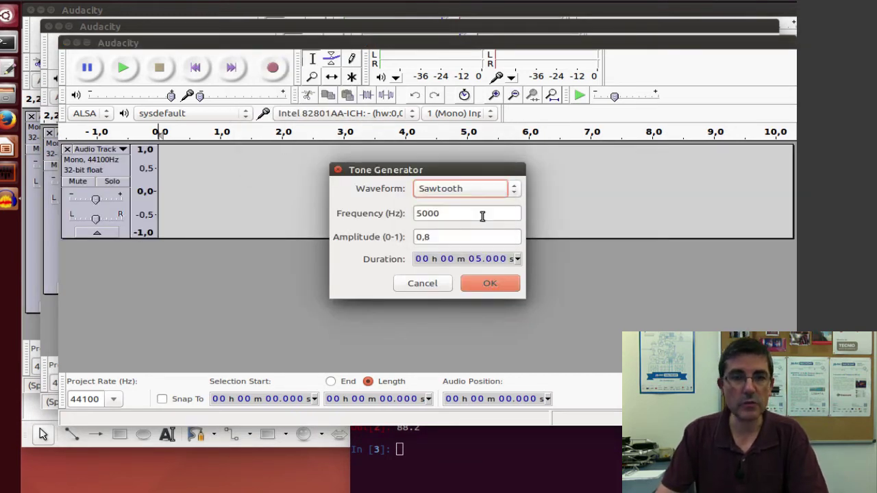
pyautogui.moveTo(445, 215); pyautogui.dragTo(405, 214)
pyautogui.write('500')
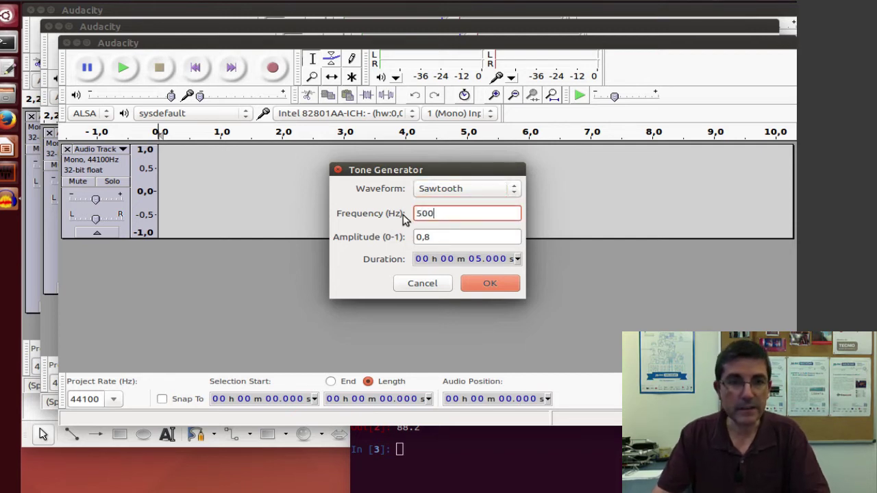
pyautogui.click(435, 239)
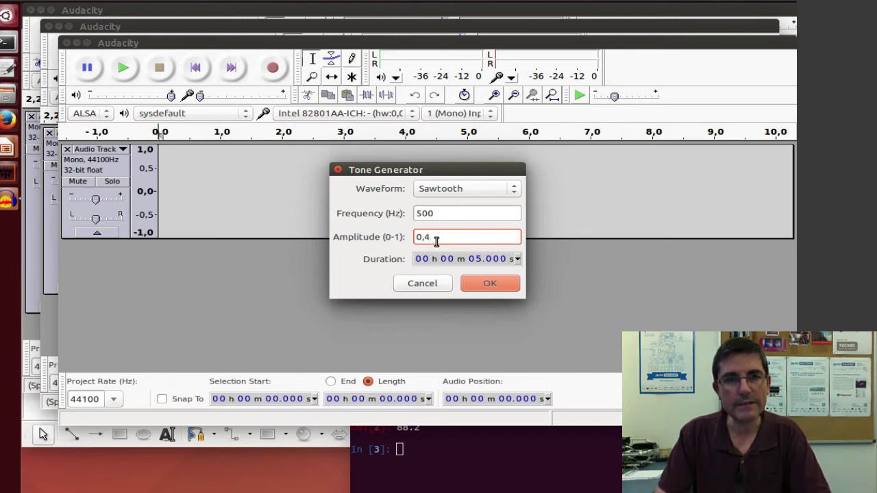
pyautogui.press('Return')
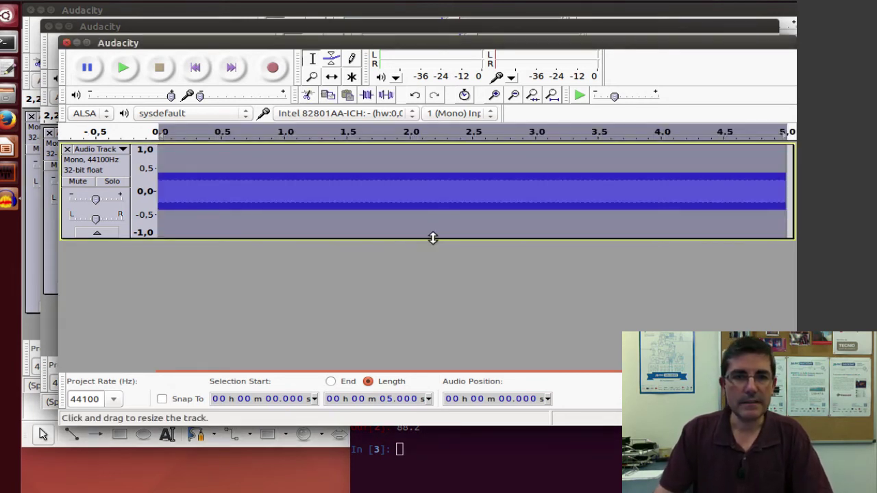
# Step: Enlarge the sawtooth track, play it briefly, and place the cursor at about 2.31 s
pyautogui.moveTo(433, 238); pyautogui.dragTo(431, 307)
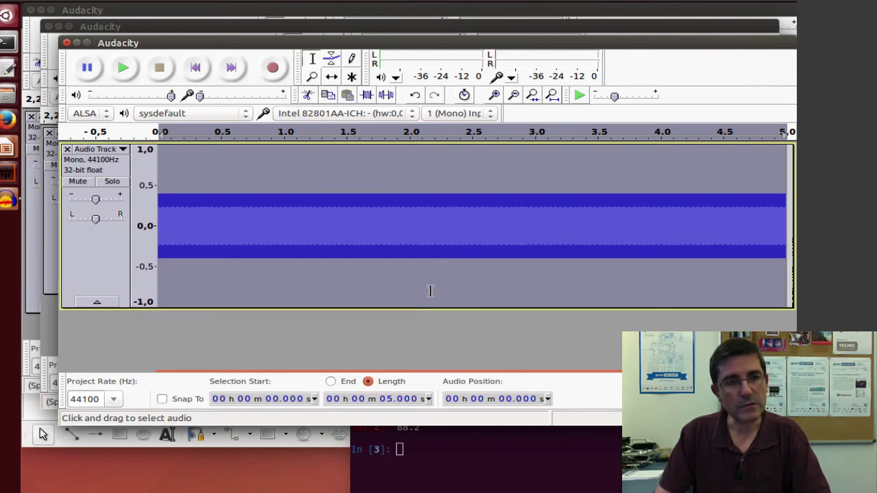
pyautogui.press('space')
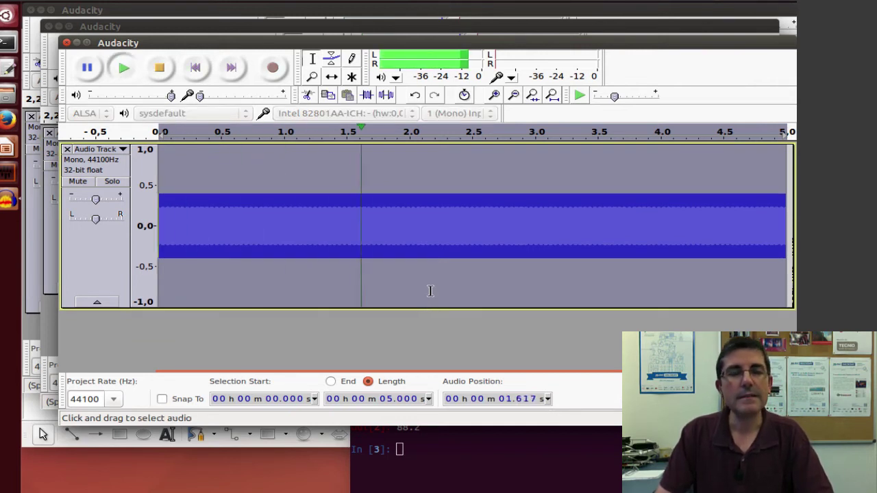
pyautogui.press('space')
pyautogui.click(448, 239)
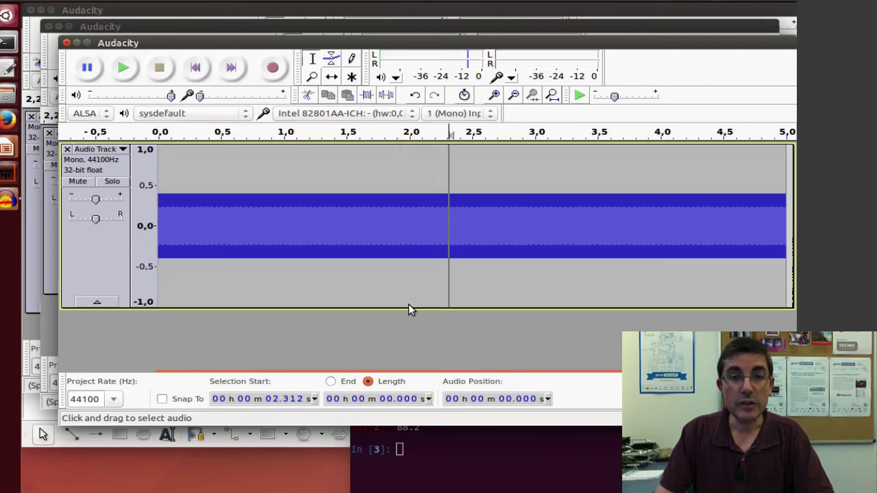
# Step: Zoom in to individual samples, zoom back out to several cycles, and click near 2.310 s
pyautogui.click(495, 97)
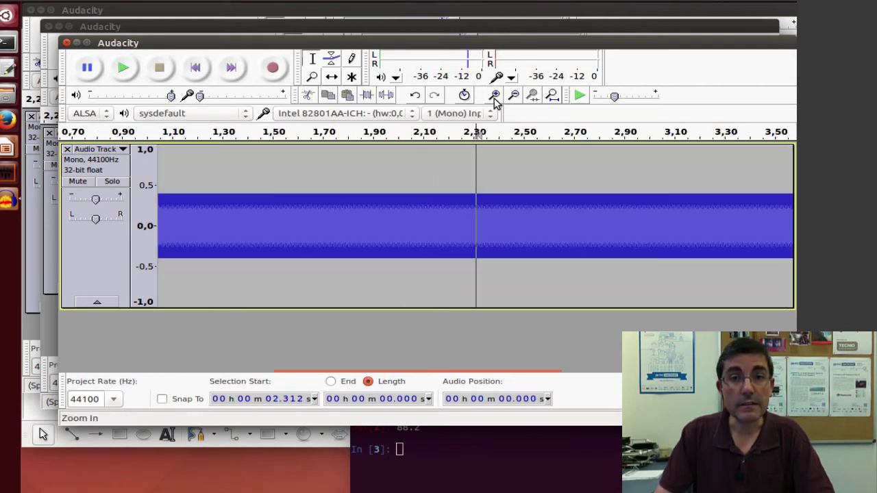
pyautogui.click(494, 97)
pyautogui.click(495, 97)
pyautogui.click(494, 97)
pyautogui.click(495, 97)
pyautogui.click(495, 98)
pyautogui.click(494, 97)
pyautogui.click(494, 97)
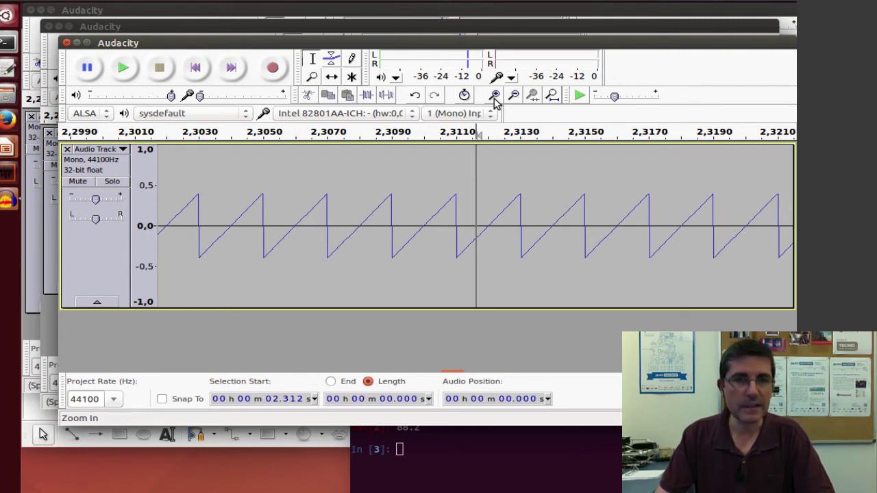
pyautogui.click(494, 97)
pyautogui.click(494, 97)
pyautogui.click(494, 97)
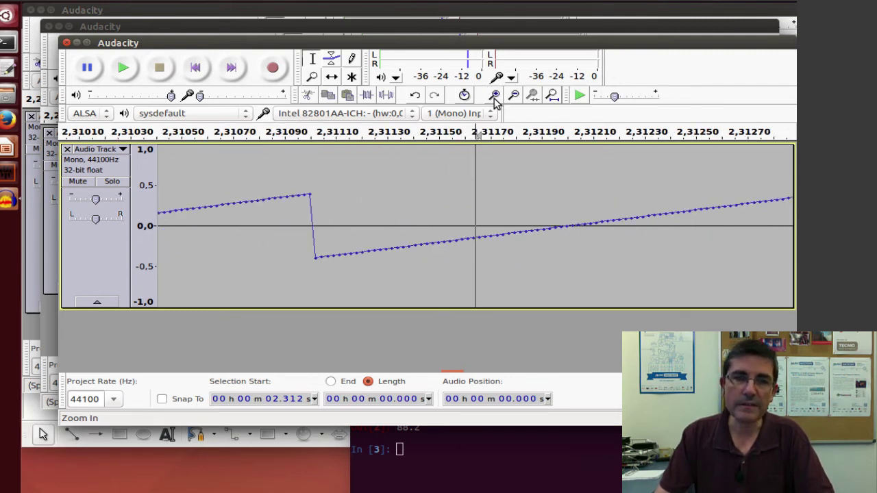
pyautogui.click(514, 98)
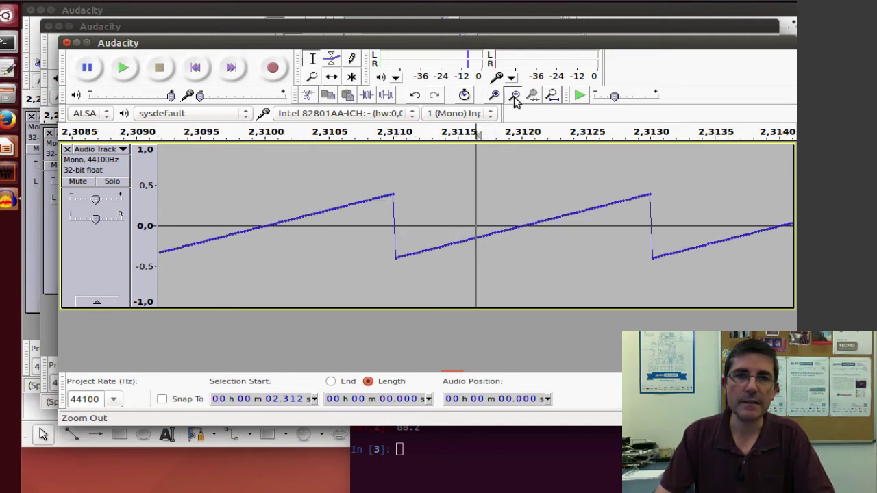
pyautogui.click(514, 97)
pyautogui.click(514, 97)
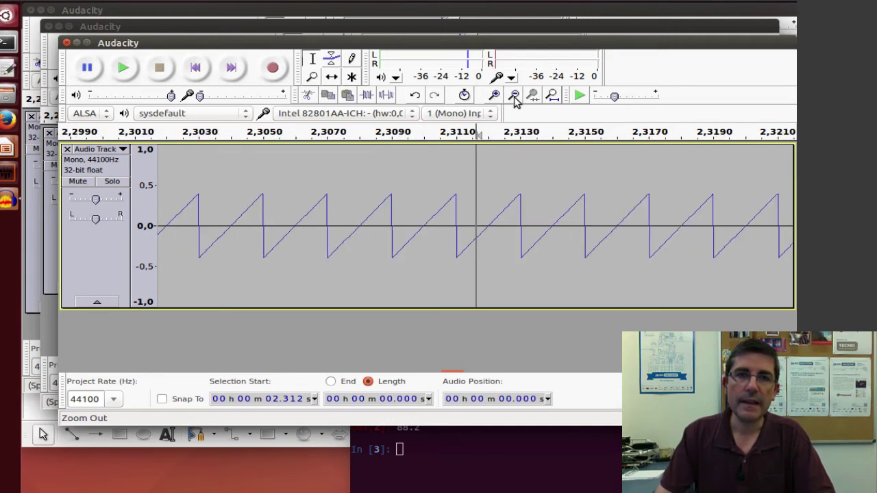
pyautogui.click(424, 226)
# Step: Select about one 0.002 s sawtooth cycle starting at 2.310 s
pyautogui.moveTo(431, 226); pyautogui.dragTo(488, 233)
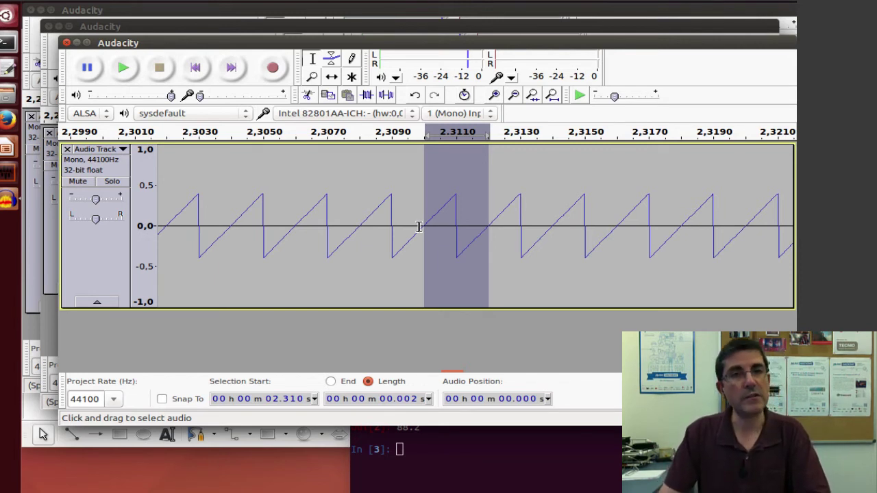
# Step: Plot the spectrum of the single sawtooth cycle, move the dialog down-right, and zoom out once
pyautogui.moveTo(342, 46)
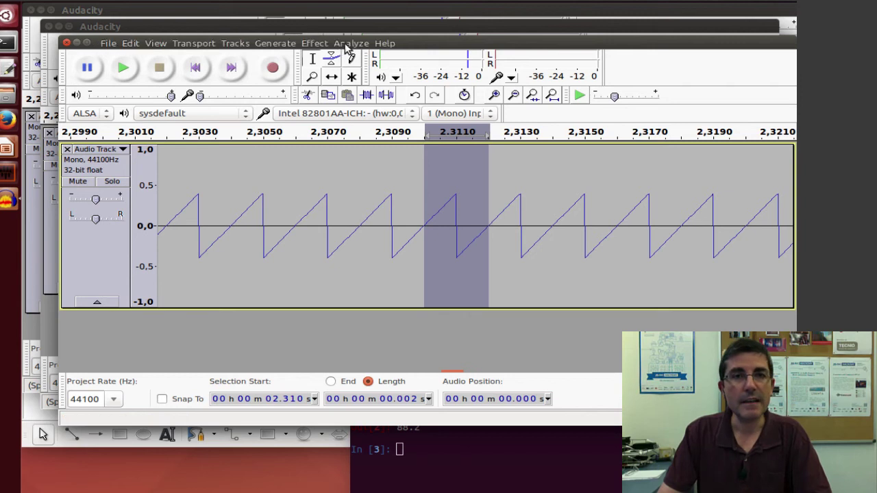
pyautogui.click(346, 44)
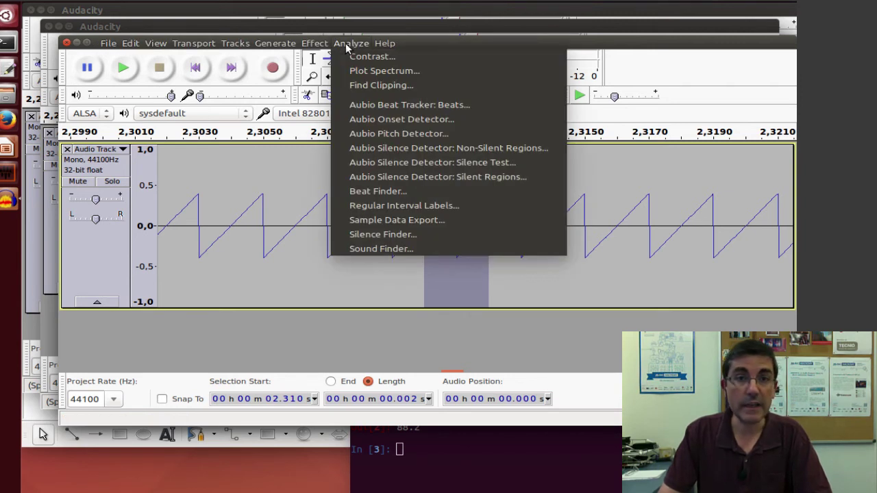
pyautogui.click(376, 72)
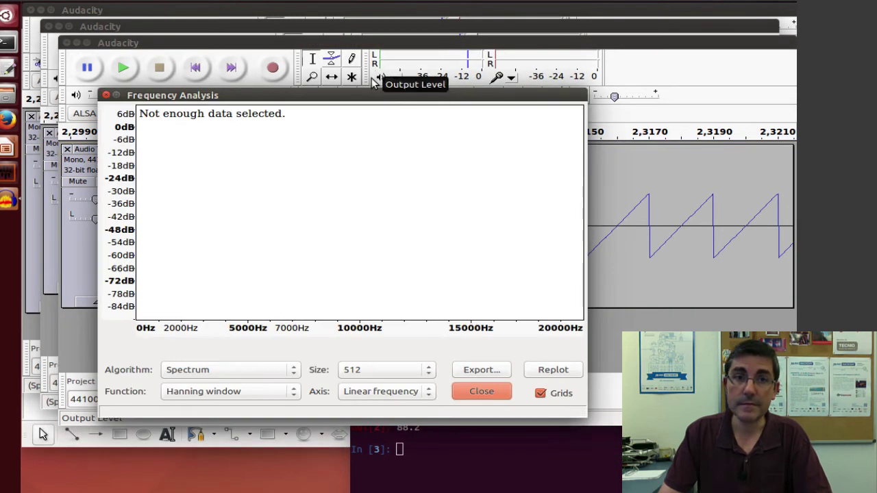
pyautogui.moveTo(344, 93); pyautogui.dragTo(564, 214)
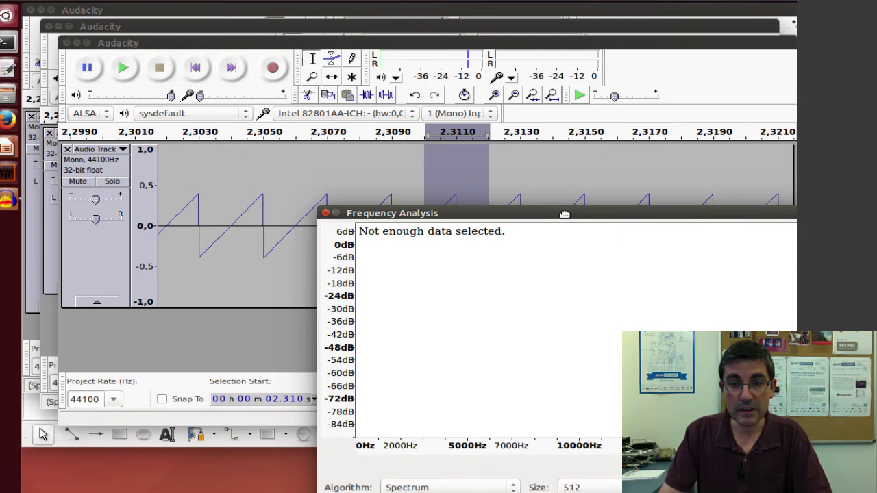
pyautogui.click(538, 43)
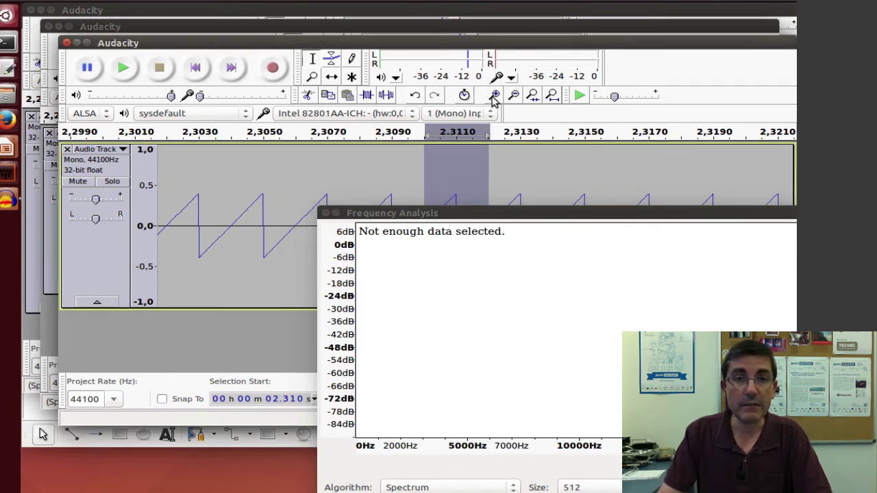
pyautogui.click(515, 98)
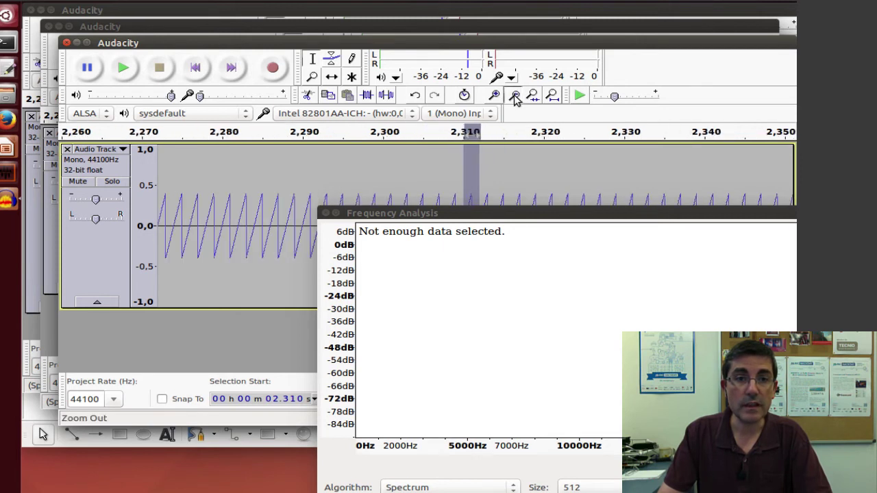
# Step: Zoom out again and select the sawtooth from 2.249 s to about 2.349 s
pyautogui.click(515, 98)
pyautogui.moveTo(225, 178); pyautogui.dragTo(232, 179)
pyautogui.moveTo(439, 190); pyautogui.dragTo(625, 207)
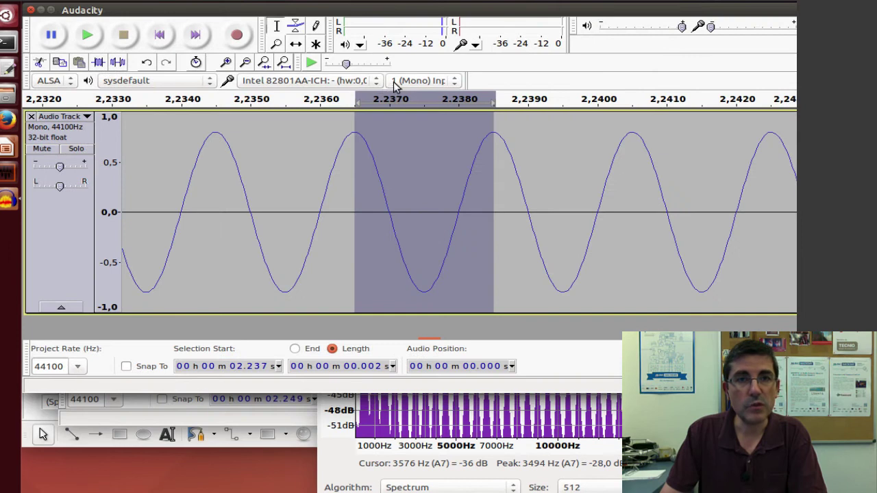
# Step: Zoom out on the sine wave and select roughly 2.18–2.32 s
pyautogui.click(246, 64)
pyautogui.click(245, 63)
pyautogui.click(246, 63)
pyautogui.click(245, 64)
pyautogui.click(246, 64)
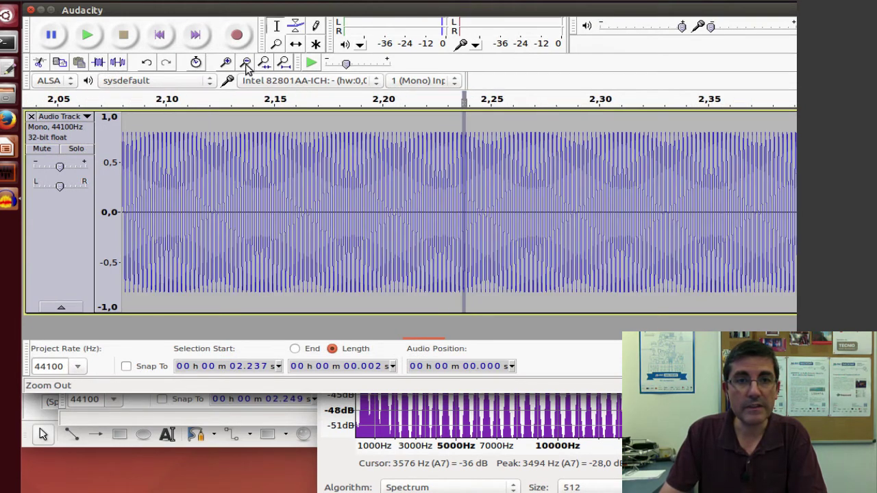
pyautogui.moveTo(340, 154); pyautogui.dragTo(525, 178)
pyautogui.keyDown('shift'); pyautogui.click(634, 190); pyautogui.keyUp('shift')
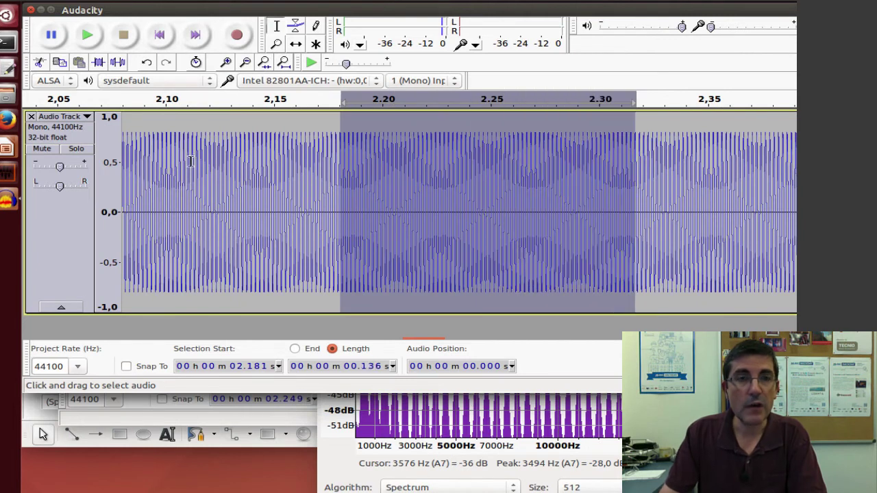
# Step: Plot the sine selection's spectrum, place it top-left, and raise the sawtooth window
pyautogui.click(302, 13)
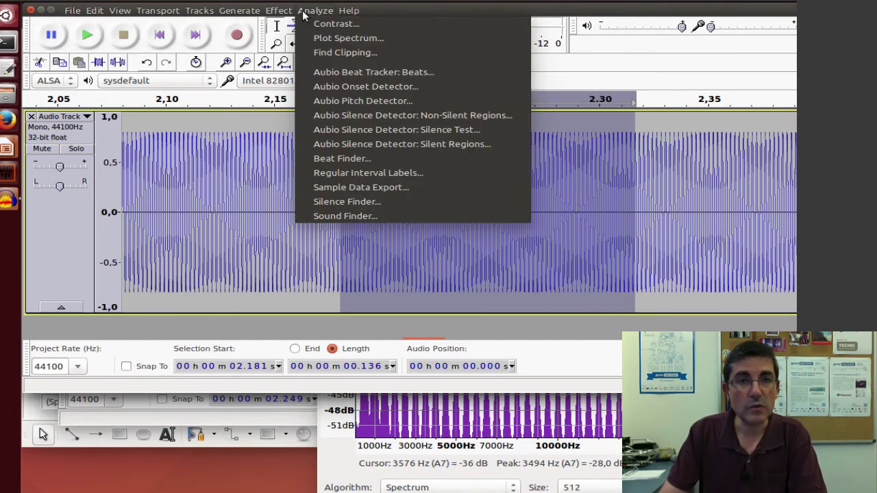
pyautogui.click(367, 38)
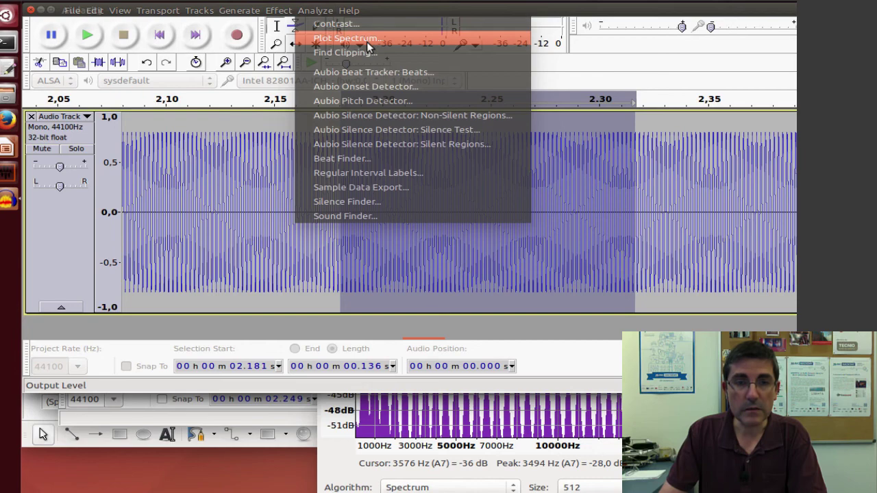
pyautogui.moveTo(337, 101); pyautogui.dragTo(254, 14)
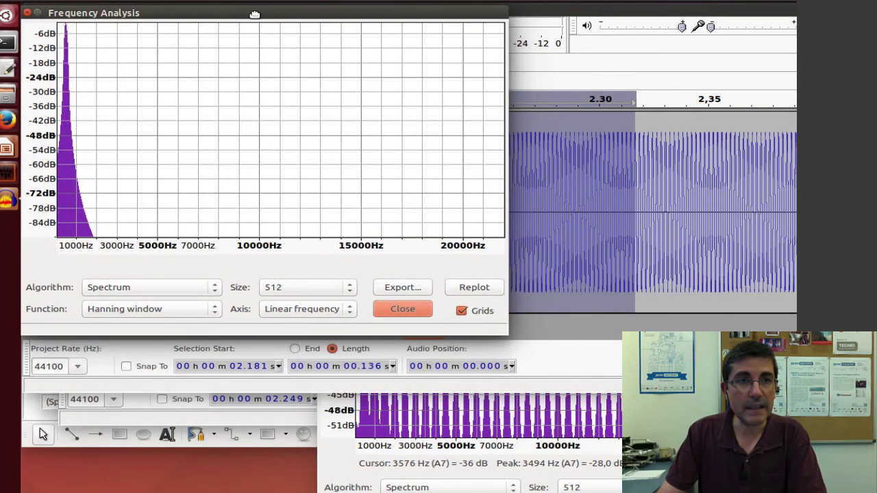
pyautogui.click(455, 415)
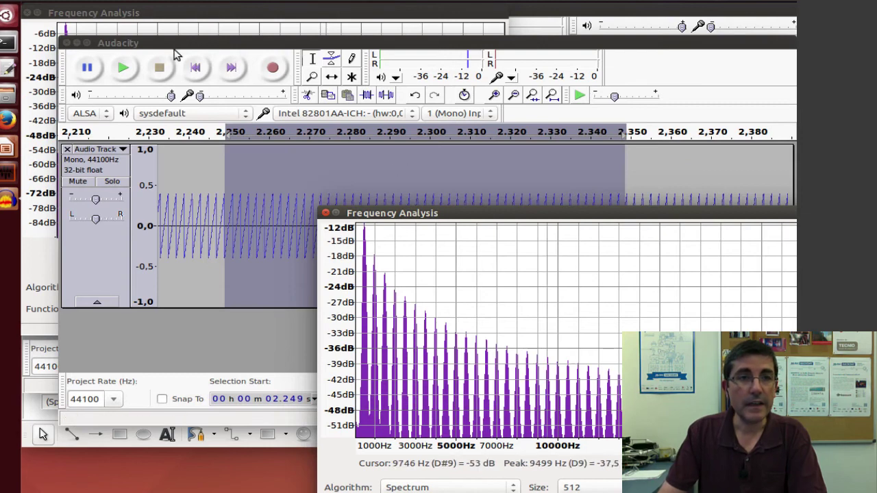
pyautogui.moveTo(162, 20); pyautogui.dragTo(174, 63)
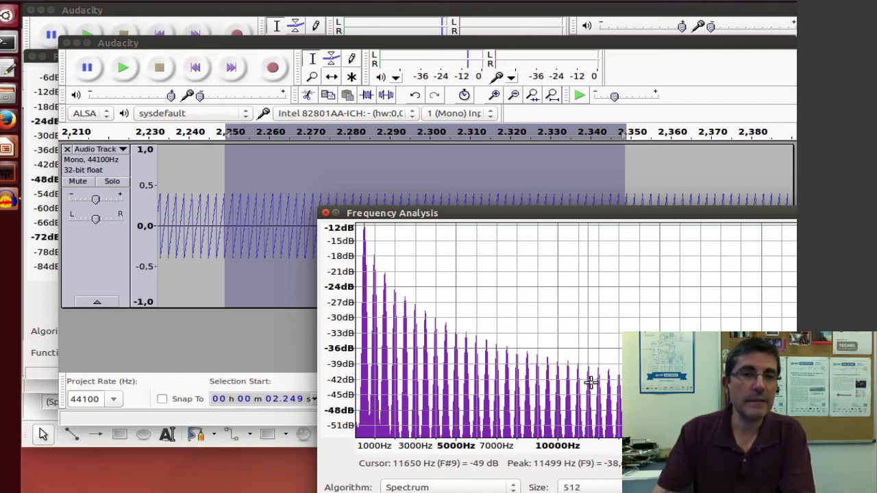
# Step: From the sawtooth project's File menu, create a fourth, empty project with File > New
pyautogui.click(247, 46)
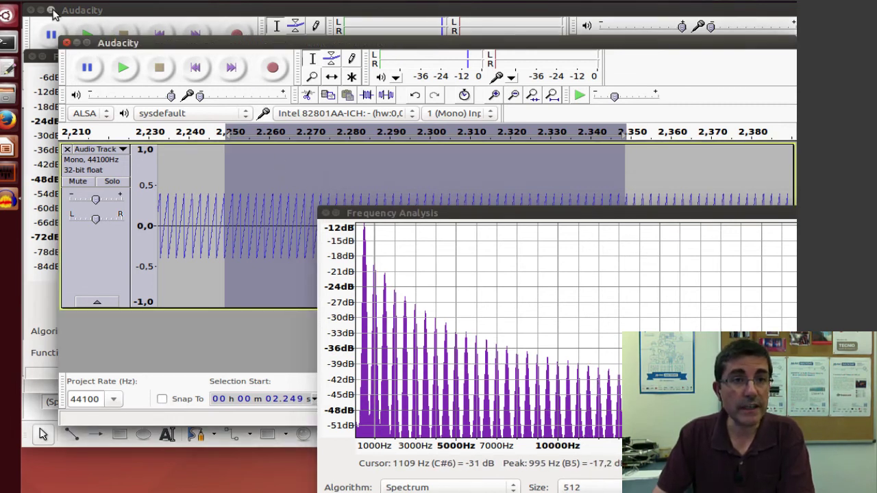
pyautogui.click(108, 43)
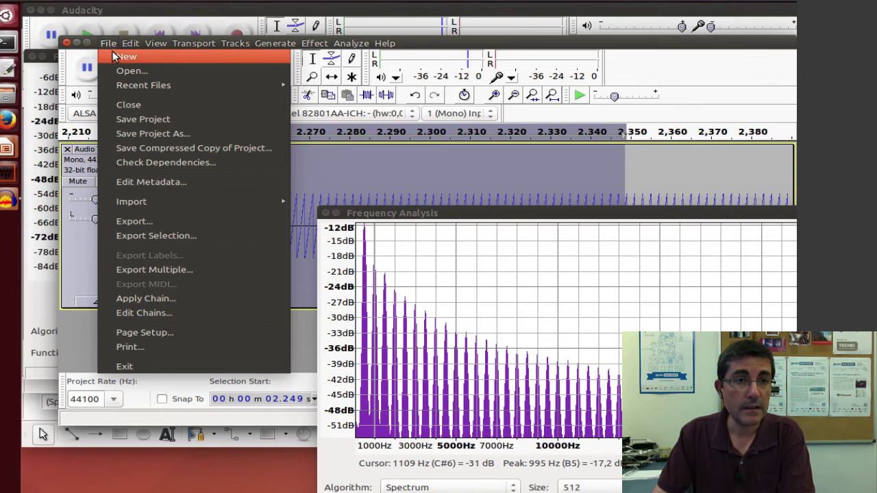
pyautogui.click(135, 61)
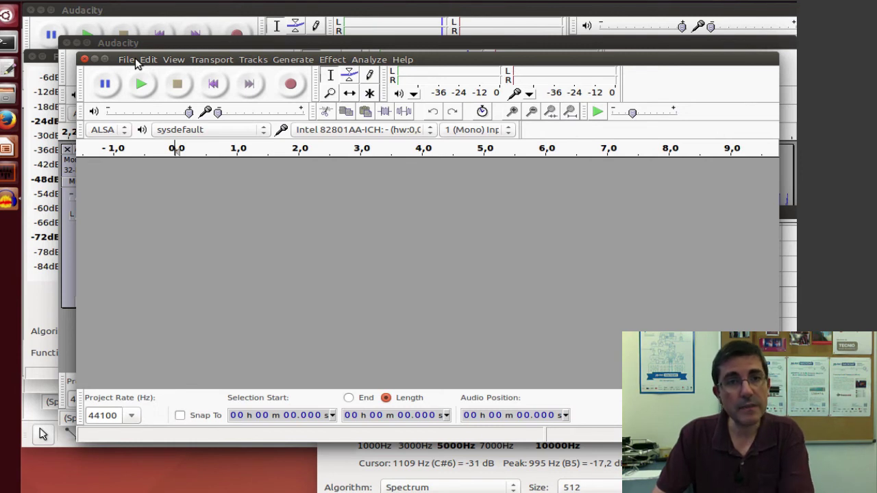
# Step: Generate a sine chirp from 500 Hz to 5000 Hz with start and end amplitude 0,8
pyautogui.click(308, 62)
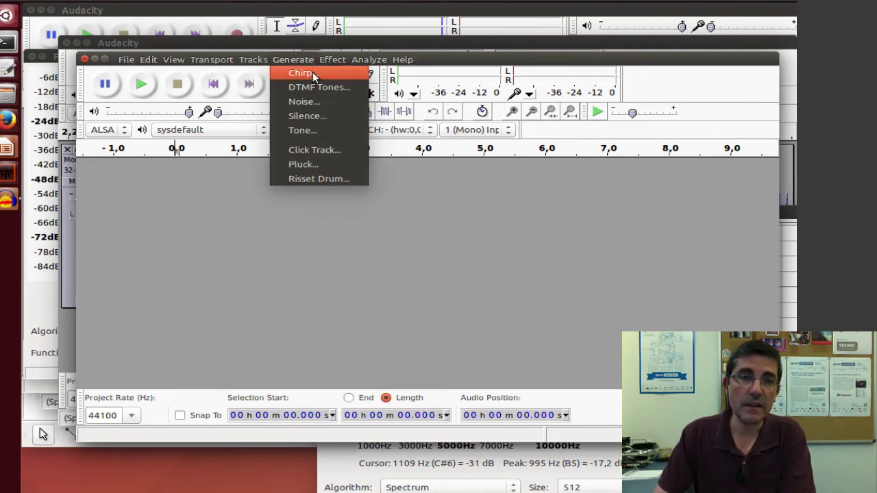
pyautogui.click(312, 72)
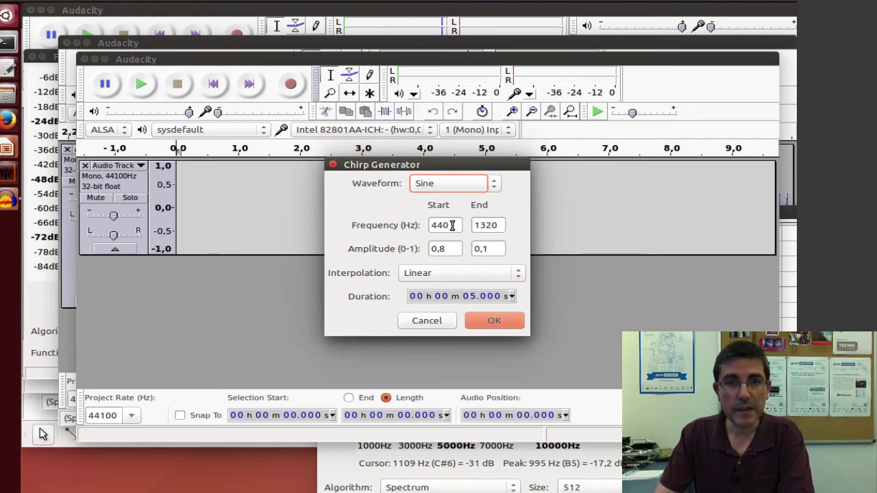
pyautogui.moveTo(454, 225); pyautogui.dragTo(403, 229)
pyautogui.write('500')
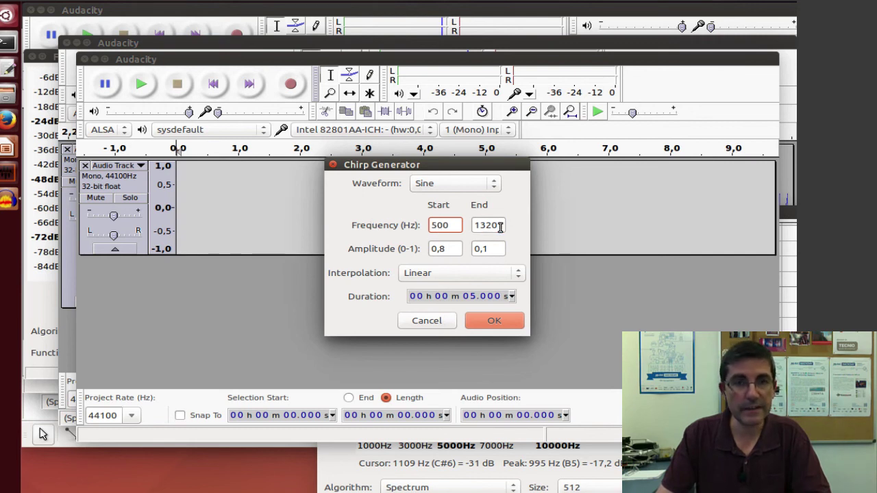
pyautogui.moveTo(500, 228); pyautogui.dragTo(427, 224)
pyautogui.write('5000')
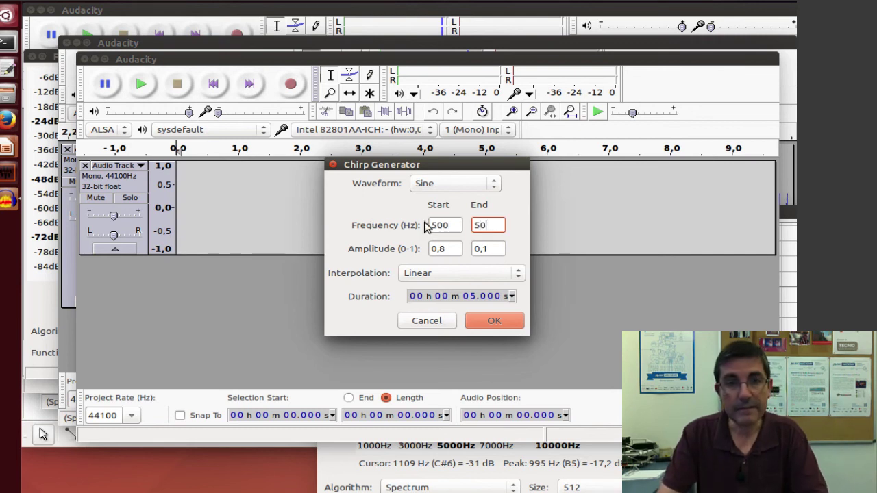
pyautogui.click(452, 249)
pyautogui.click(491, 250)
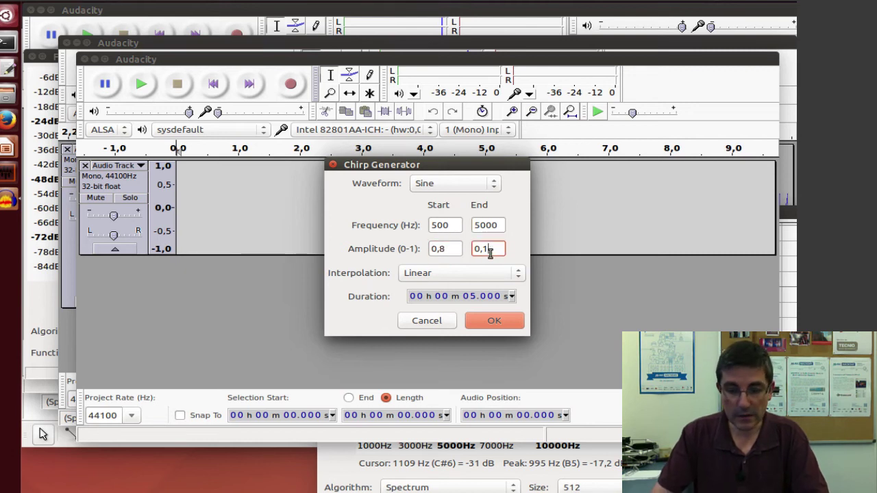
pyautogui.click(483, 315)
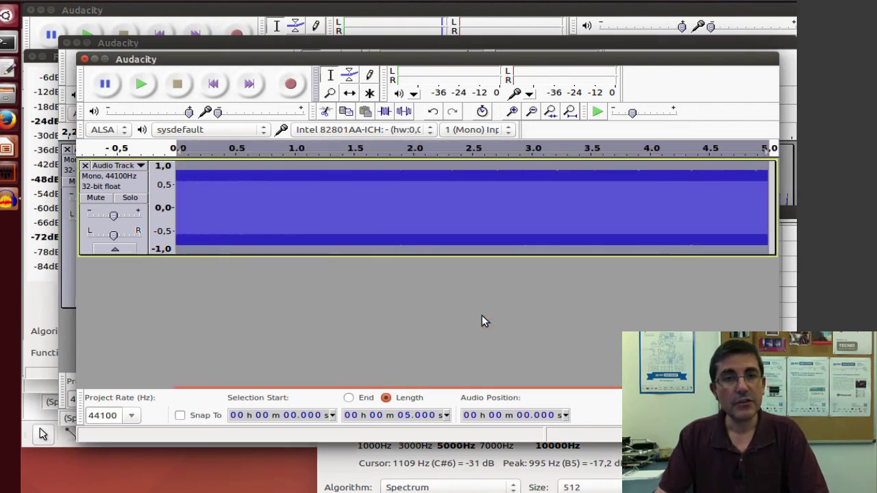
# Step: Enlarge the chirp track, play it, and zoom in around 0.84 s until individual cycles show
pyautogui.moveTo(376, 254); pyautogui.dragTo(376, 314)
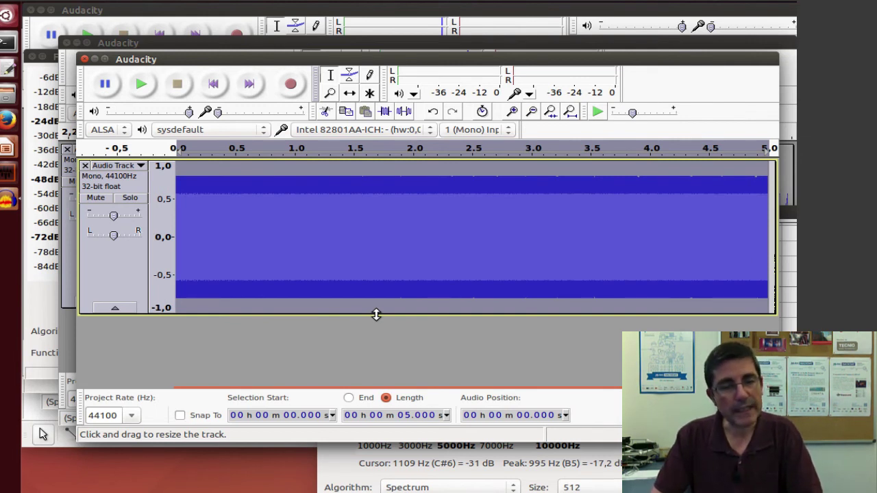
pyautogui.press('space')
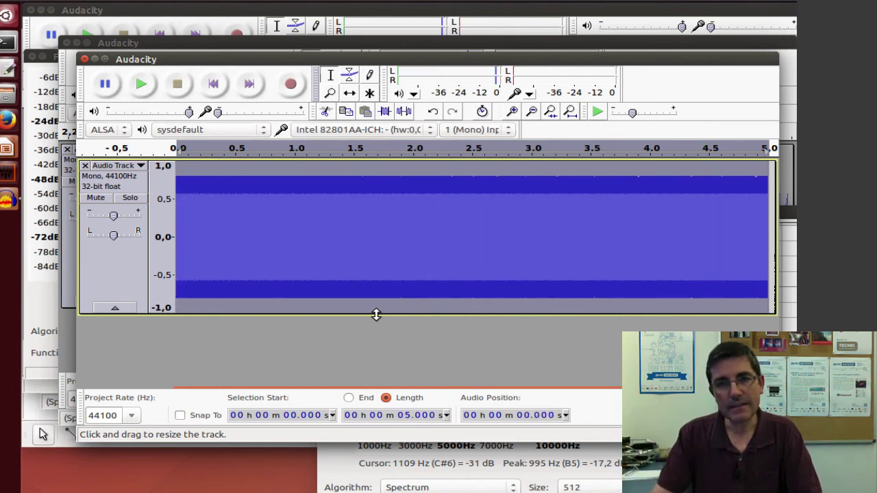
pyautogui.click(276, 232)
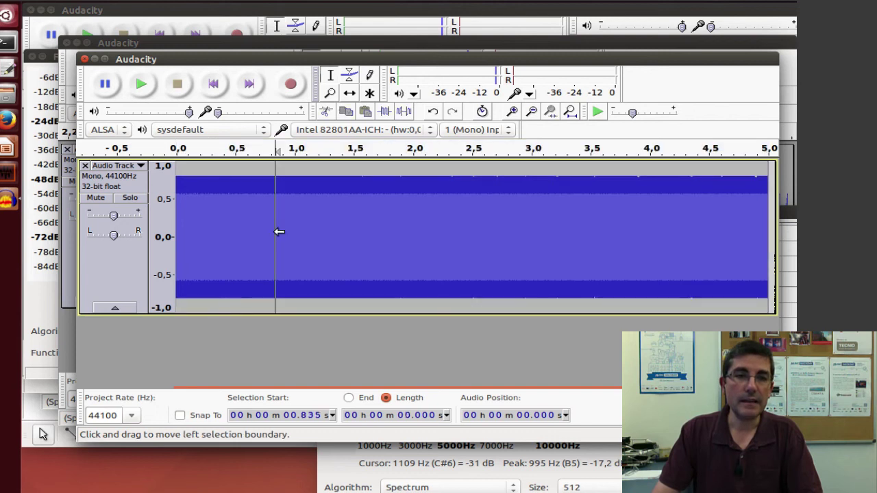
pyautogui.click(513, 112)
pyautogui.click(513, 112)
pyautogui.click(512, 111)
pyautogui.click(513, 111)
pyautogui.click(512, 112)
pyautogui.click(512, 111)
pyautogui.click(512, 111)
pyautogui.click(513, 112)
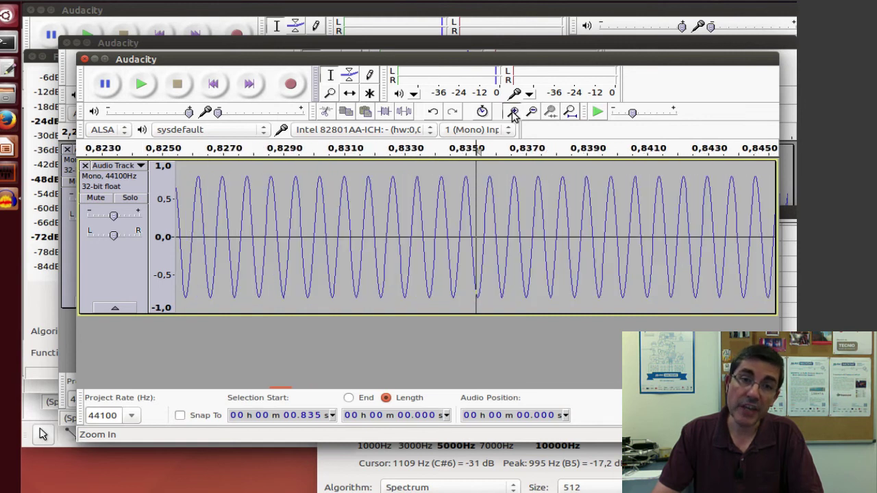
pyautogui.click(513, 111)
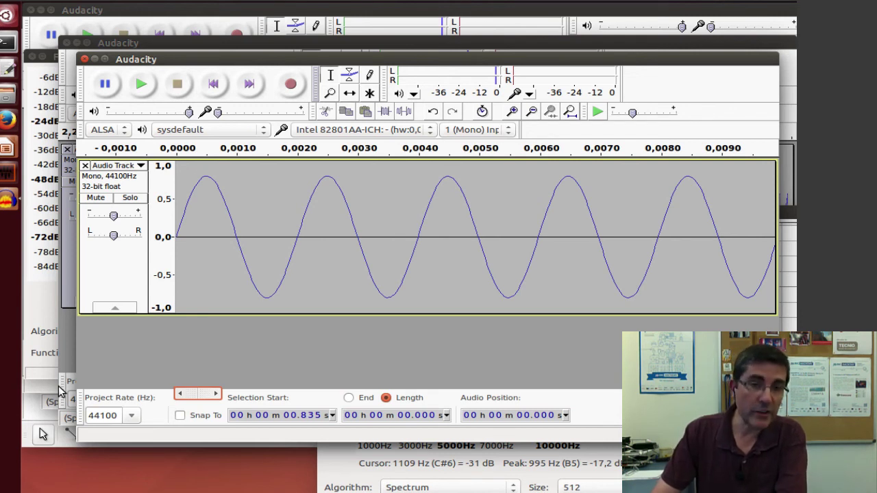
# Step: Zoom back out to the chirp's first second and select its first 0.038 s
pyautogui.moveTo(281, 397); pyautogui.dragTo(658, 396)
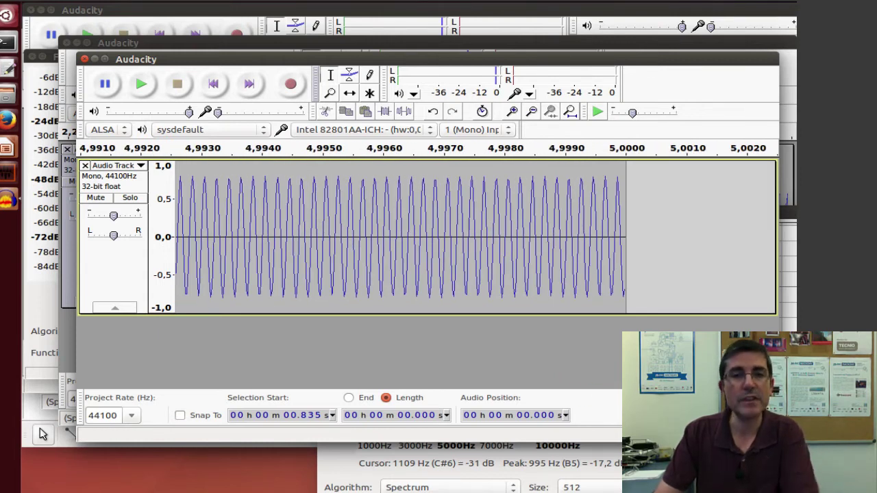
pyautogui.moveTo(657, 396); pyautogui.dragTo(196, 397)
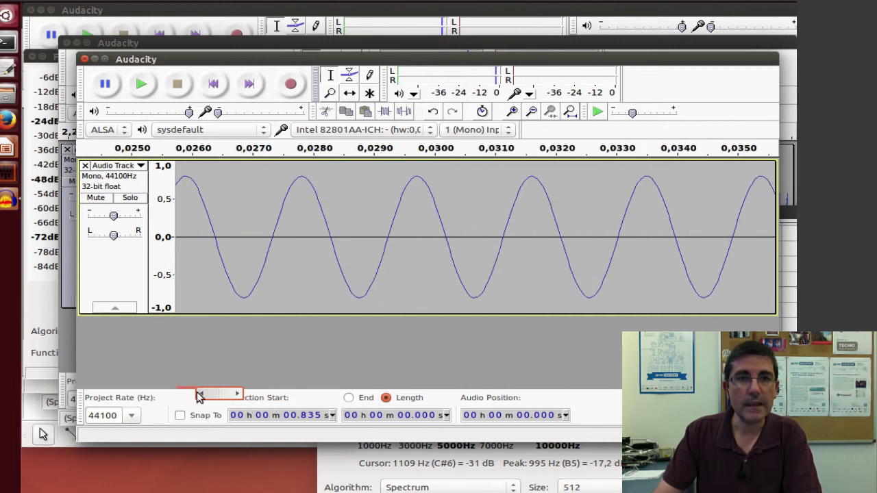
pyautogui.click(533, 114)
pyautogui.click(533, 114)
pyautogui.click(533, 114)
pyautogui.click(533, 114)
pyautogui.click(533, 114)
pyautogui.click(533, 114)
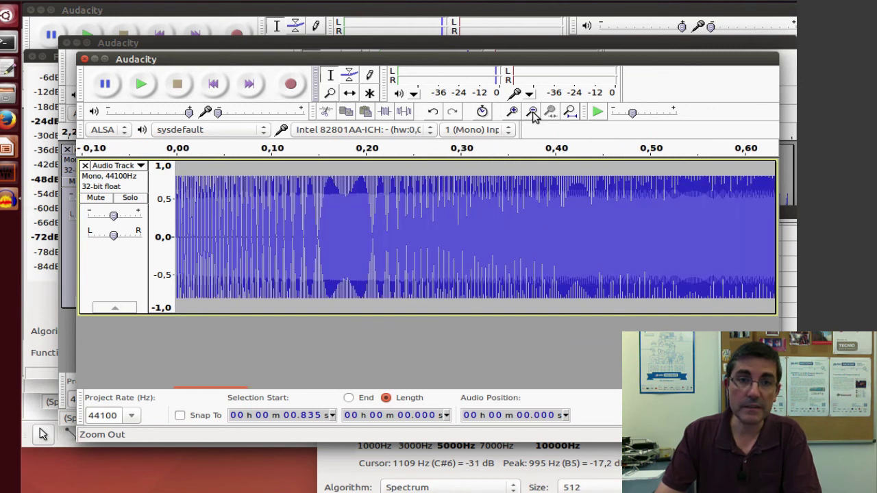
pyautogui.click(533, 114)
pyautogui.moveTo(195, 197); pyautogui.dragTo(174, 197)
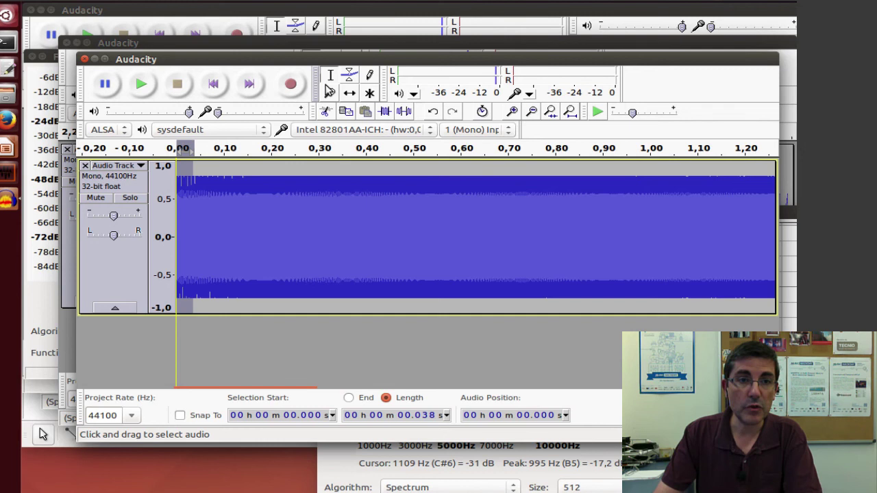
# Step: Plot the 0.038 s chirp slice's spectrum, peaking near 530 Hz, and move the window lower
pyautogui.click(363, 59)
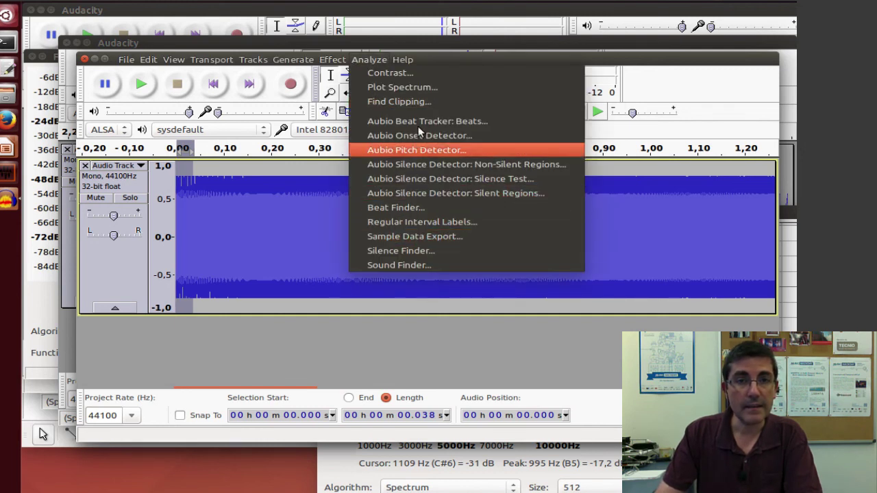
pyautogui.click(422, 95)
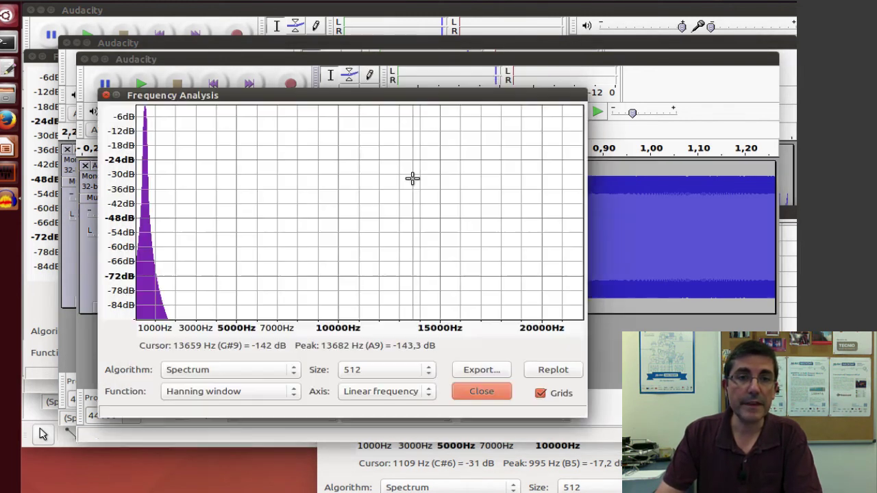
pyautogui.moveTo(210, 102); pyautogui.dragTo(189, 213)
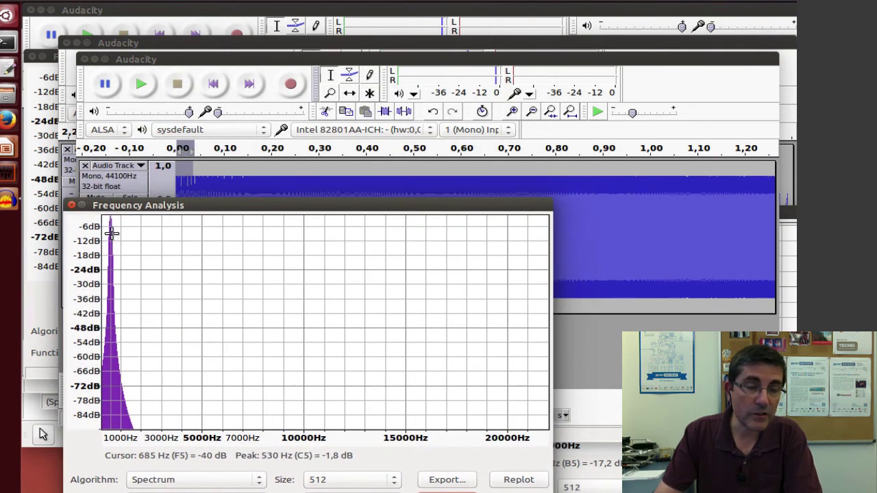
pyautogui.click(290, 61)
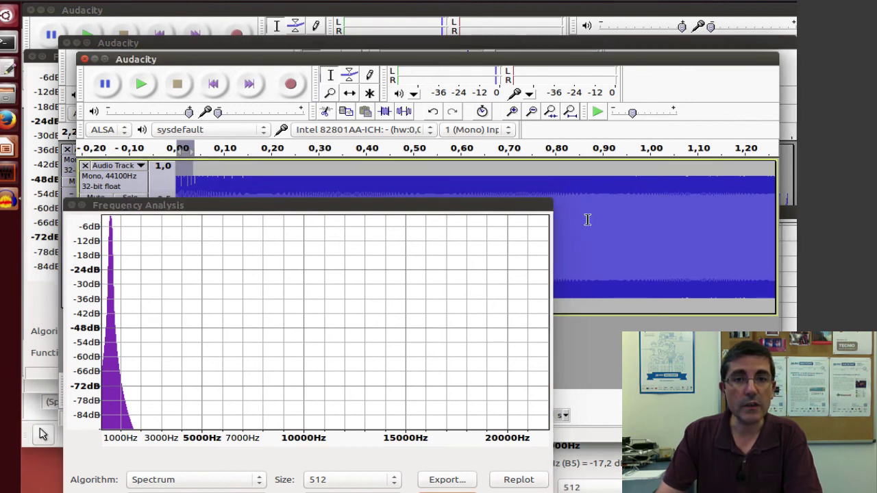
pyautogui.moveTo(366, 206); pyautogui.dragTo(538, 384)
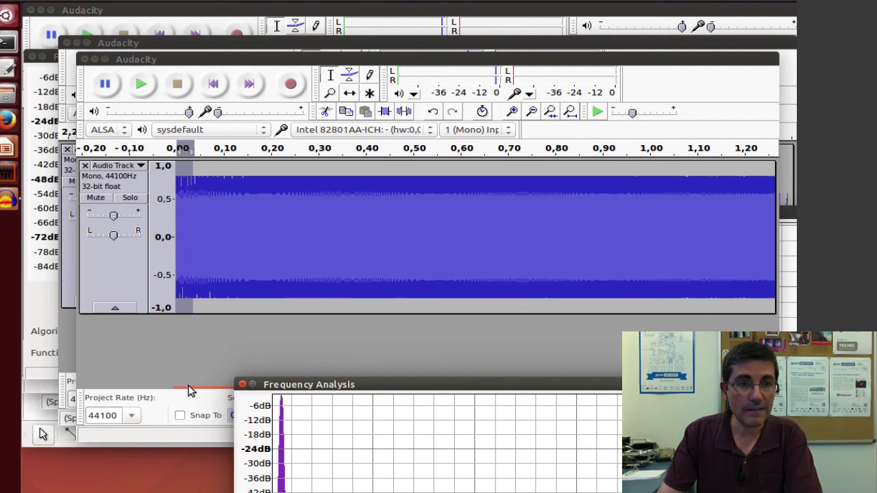
# Step: Scroll the chirp timeline and select a short slice near 2.45 s
pyautogui.click(429, 363)
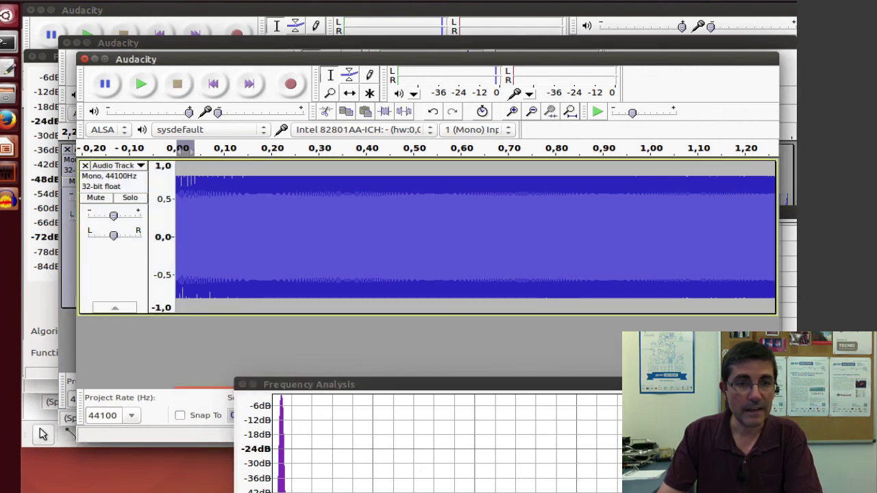
pyautogui.hscroll(5, 476, 236)
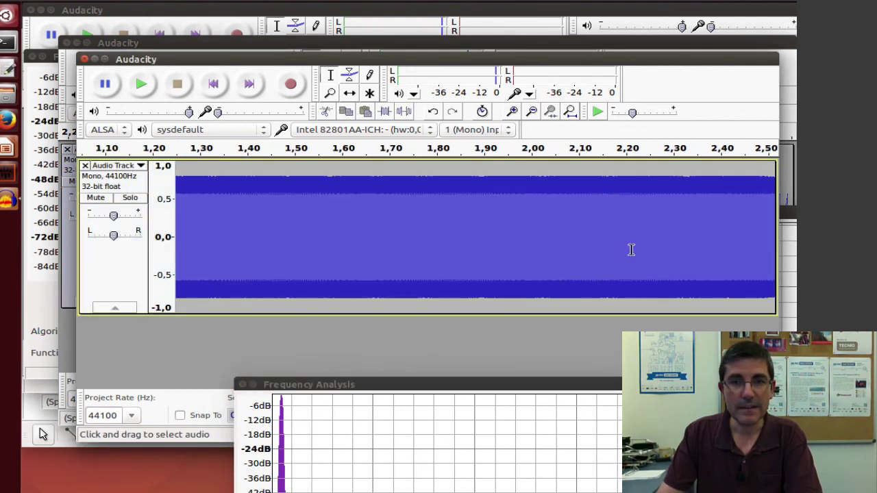
pyautogui.moveTo(727, 229); pyautogui.dragTo(763, 231)
pyautogui.click(592, 370)
# Step: Move the spectrum window up, replot it to peak near 2707 Hz, and return to Impress
pyautogui.moveTo(592, 371); pyautogui.dragTo(448, 119)
pyautogui.click(553, 410)
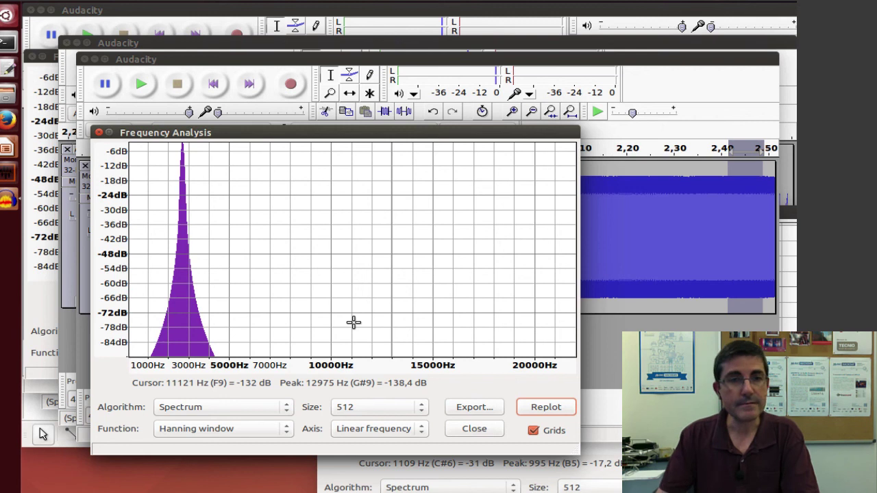
pyautogui.click(8, 149)
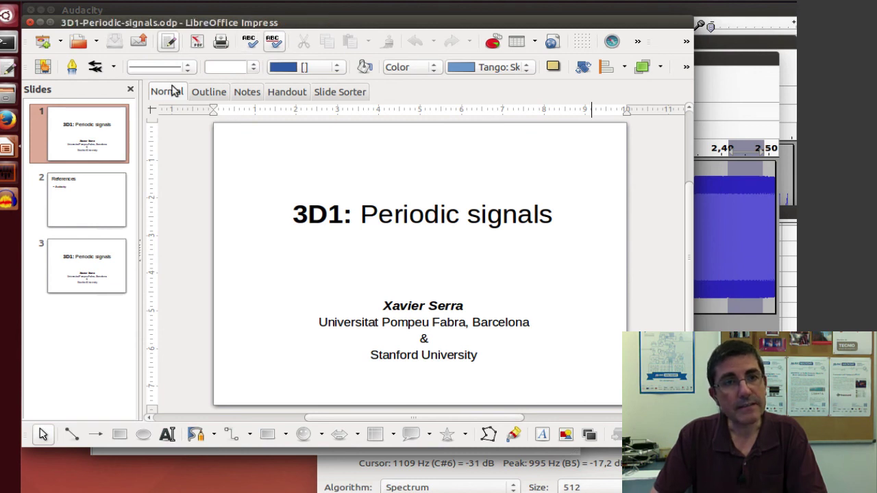
# Step: Open the Slide Show menu for the 3D1-Periodic-signals.odp deck in Impress
pyautogui.click(245, 23)
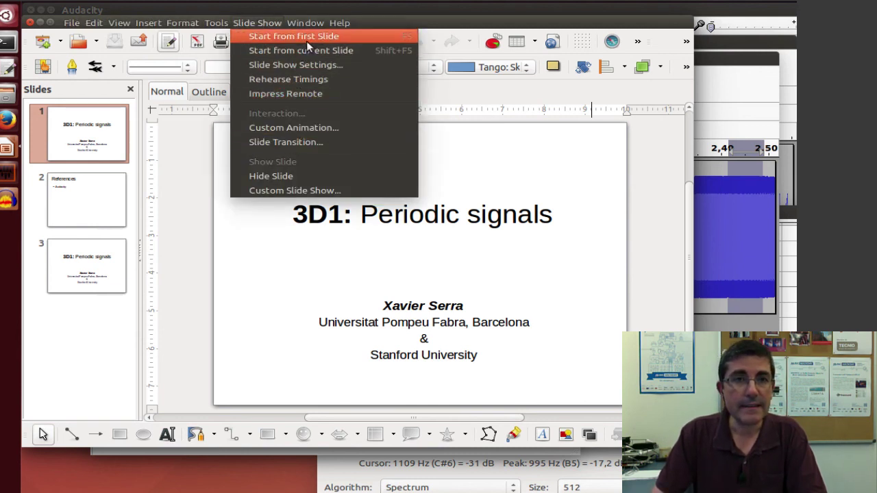